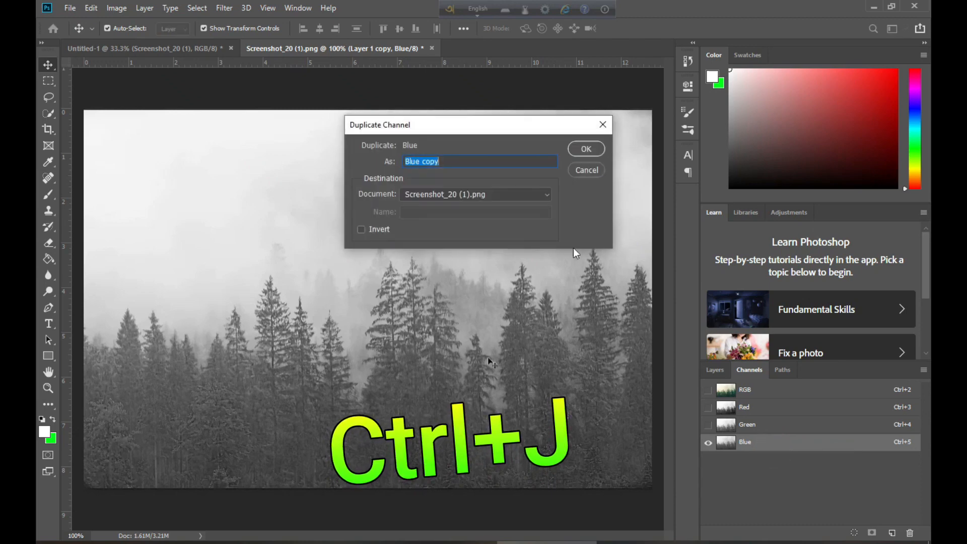
Duplicate the Blue channel as Blue copy and make only the copy visible.
{"action": "left_click", "coordinate": [583, 149]}
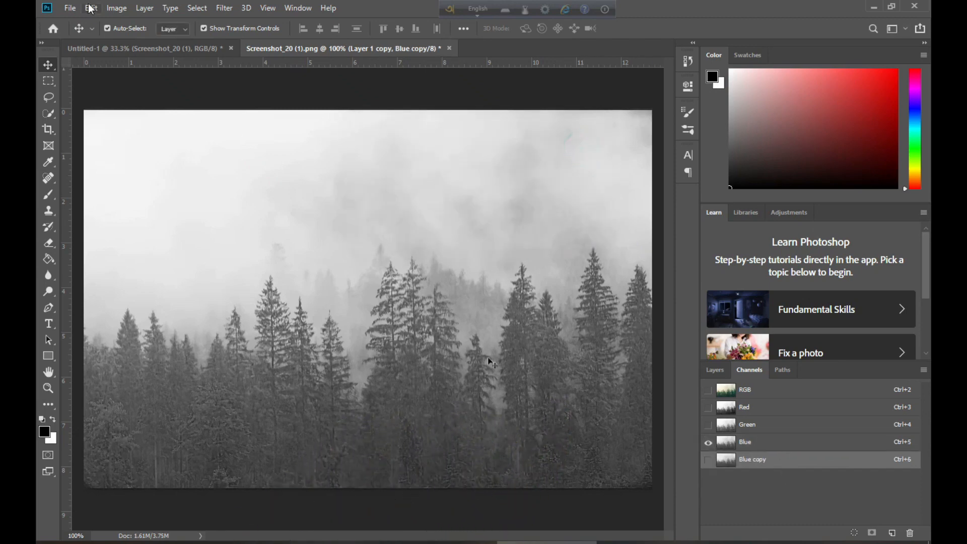
{"action": "left_click", "coordinate": [119, 11]}
{"action": "mouse_move", "coordinate": [134, 41]}
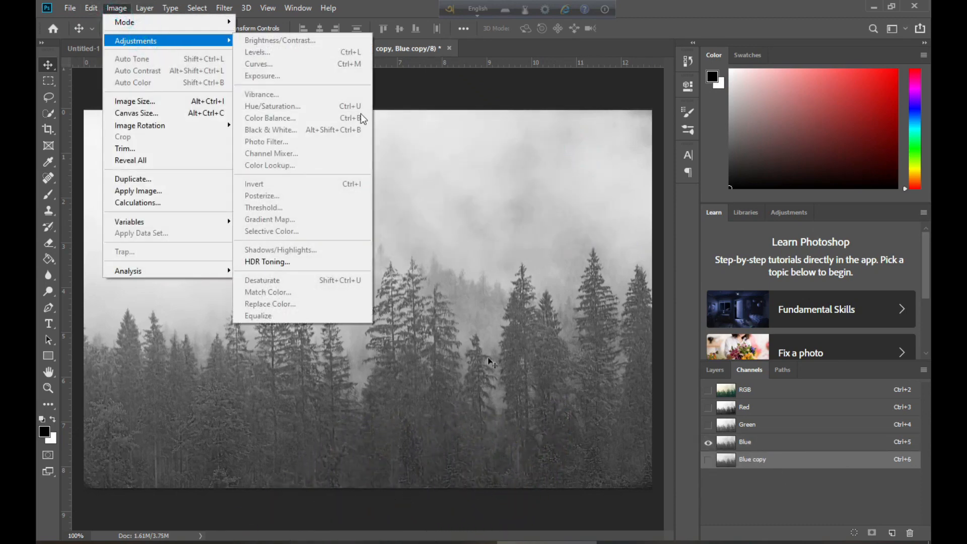
{"action": "left_click", "coordinate": [701, 443]}
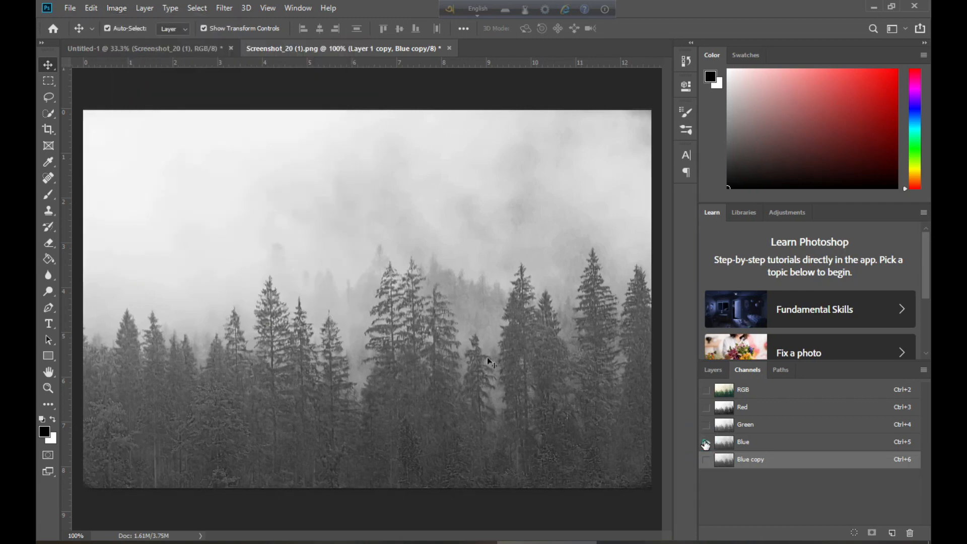
{"action": "left_click", "coordinate": [706, 442]}
{"action": "left_click", "coordinate": [711, 452]}
Apply Levels to the Blue copy channel with input levels 101, 1.00 and 122, turning the trees into a black silhouette.
{"action": "left_click", "coordinate": [122, 10]}
{"action": "mouse_move", "coordinate": [157, 51]}
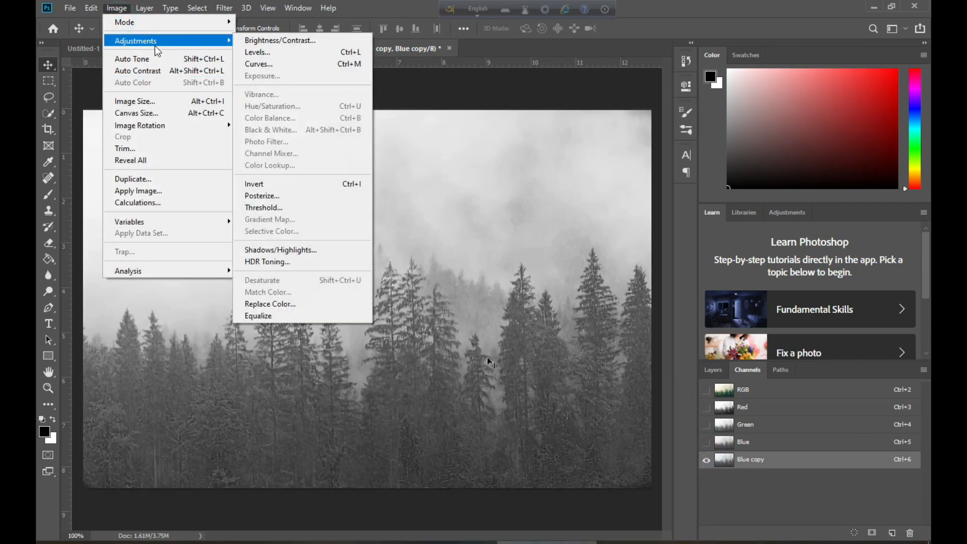
{"action": "left_click", "coordinate": [300, 52]}
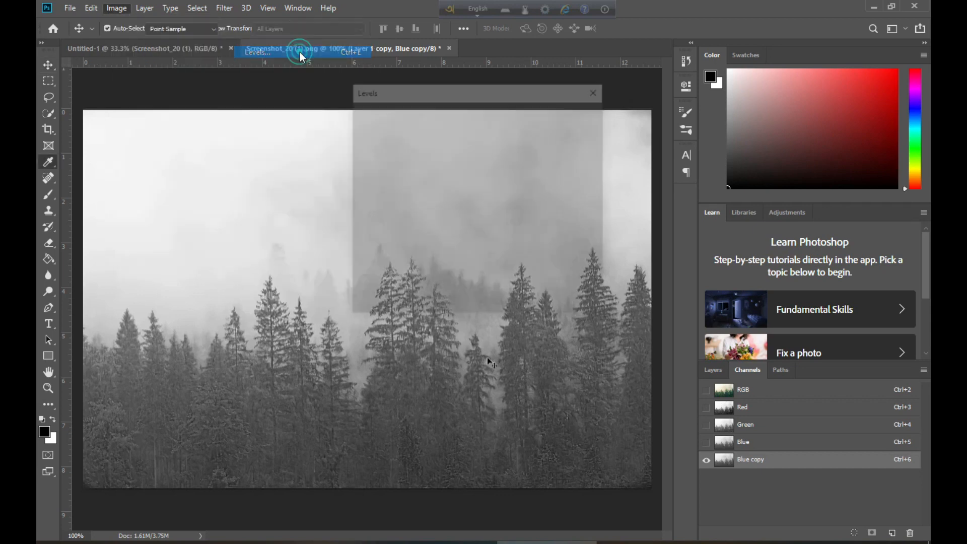
{"action": "left_click_drag", "start_coordinate": [365, 232], "coordinate": [437, 234]}
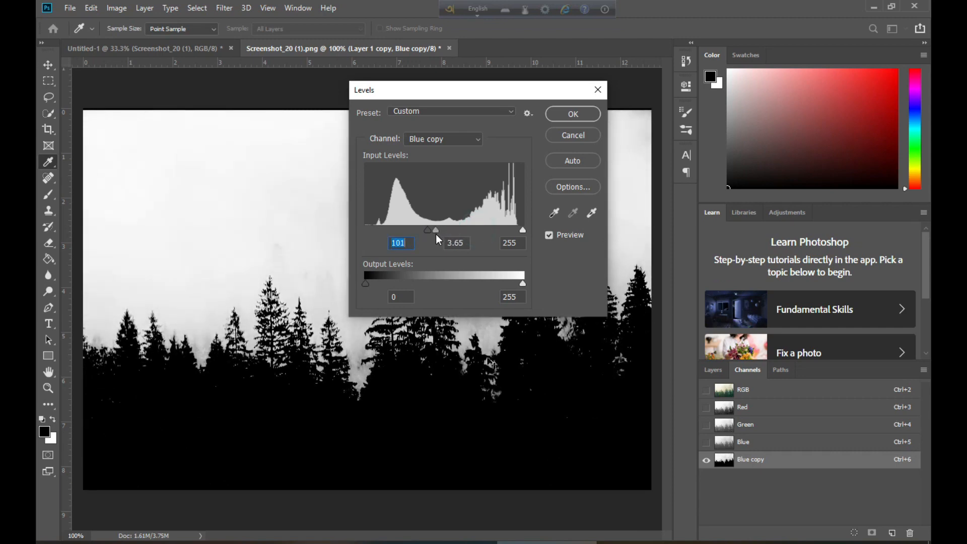
{"action": "left_click_drag", "start_coordinate": [523, 230], "coordinate": [434, 228]}
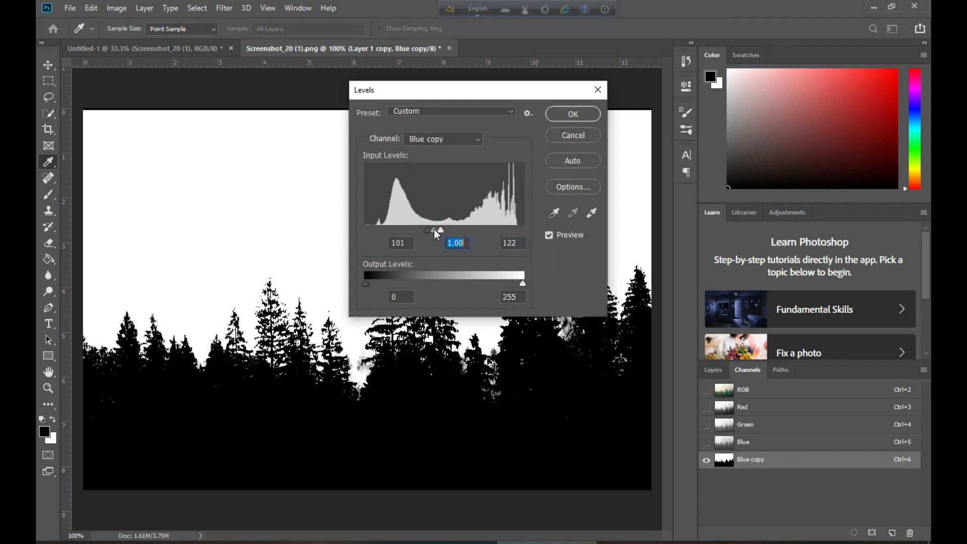
{"action": "left_click", "coordinate": [594, 114]}
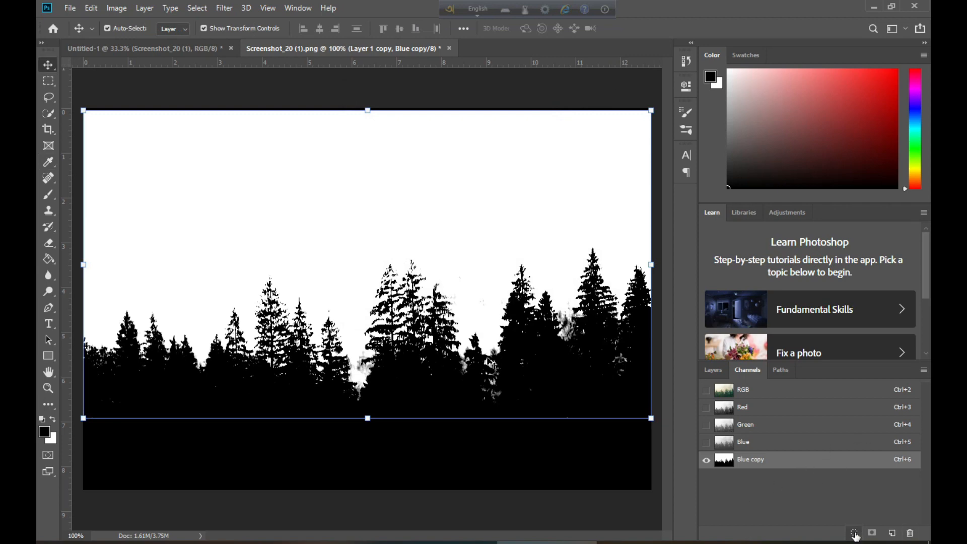
Add a layer mask to Layer 1 copy from the Blue copy channel's selection and invert the mask.
{"action": "left_click", "coordinate": [713, 371]}
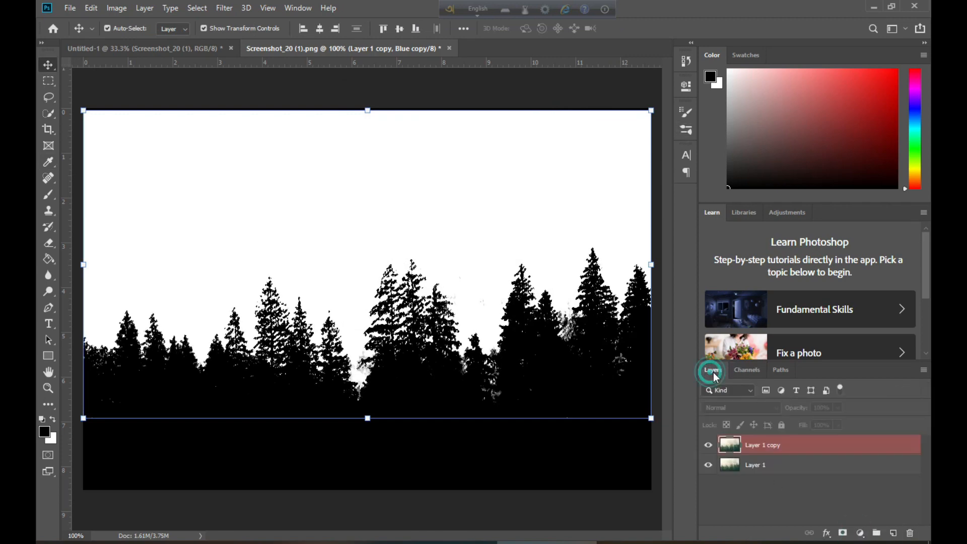
{"action": "left_click", "coordinate": [808, 449]}
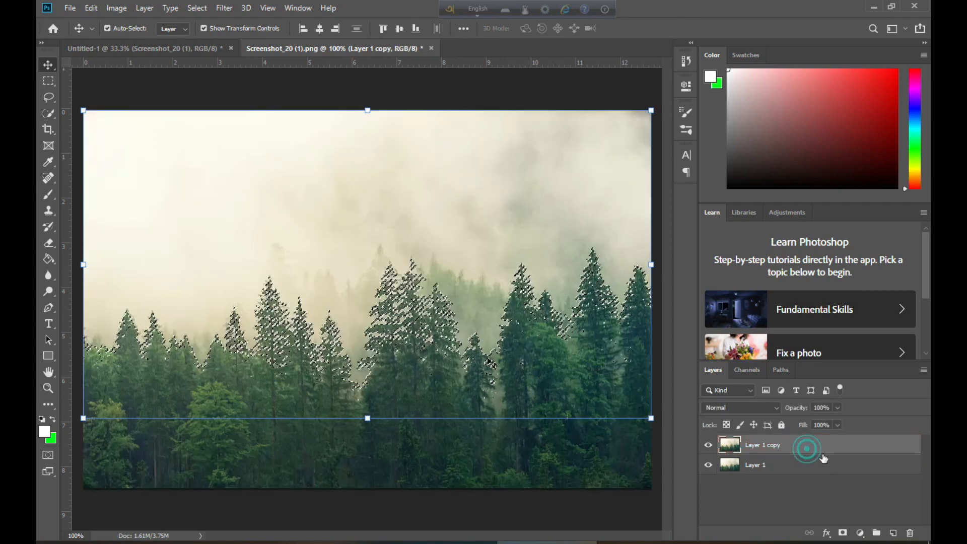
{"action": "left_click", "coordinate": [843, 533]}
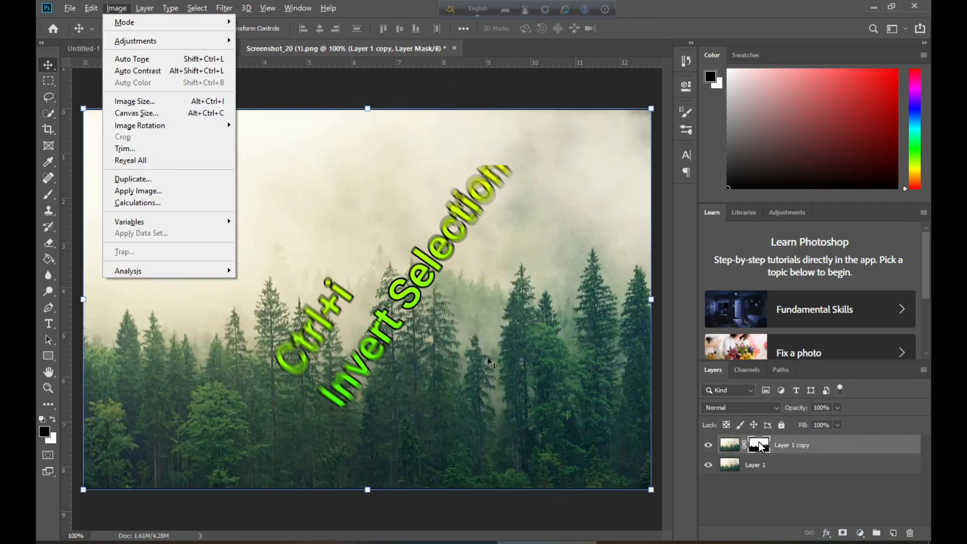
{"action": "left_click", "coordinate": [756, 443]}
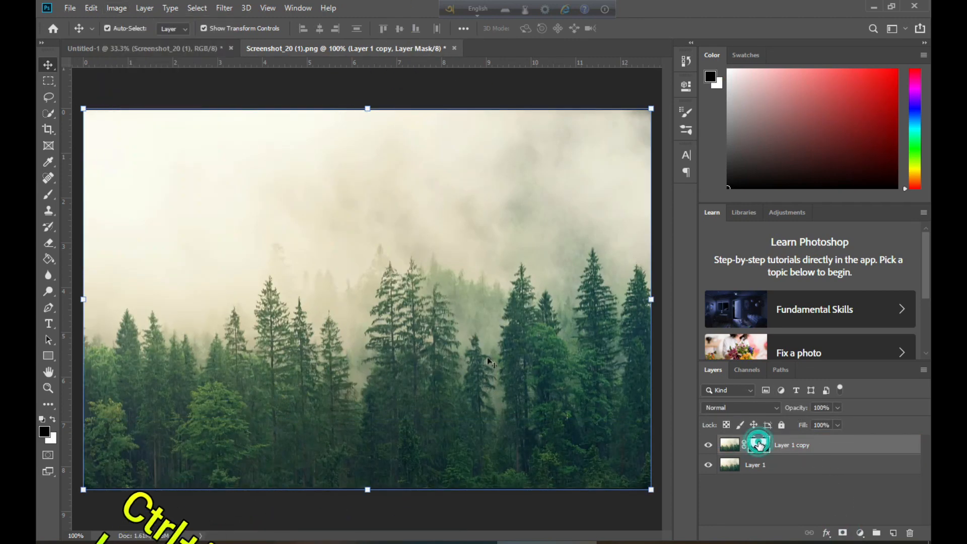
{"action": "key", "text": "ctrl+i"}
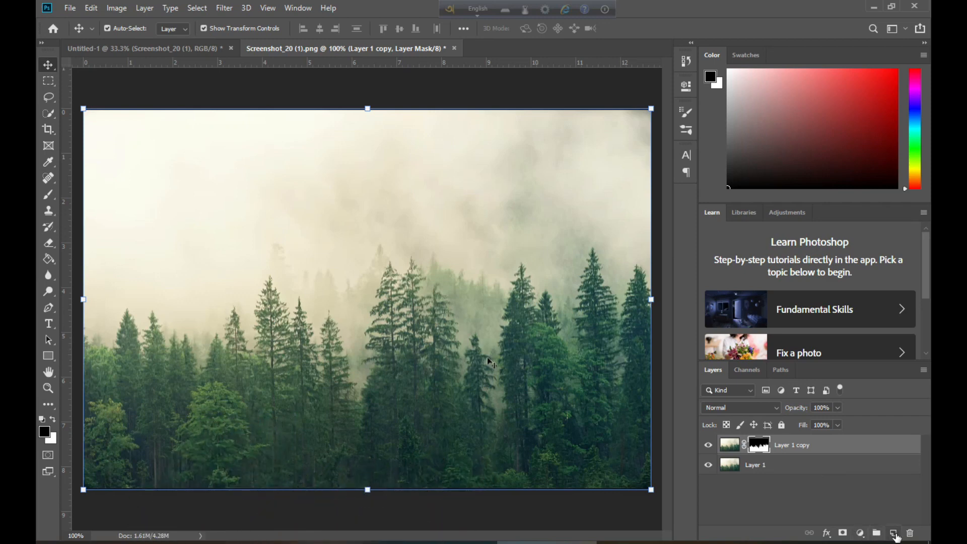
Add a white (ffffff) Solid Color fill layer and move it to the bottom of the layer stack.
{"action": "left_click", "coordinate": [893, 534]}
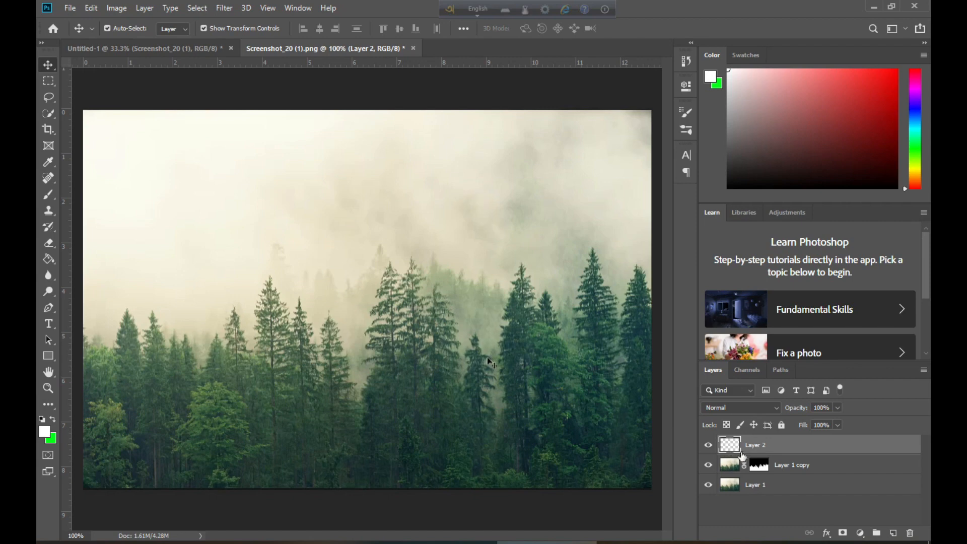
{"action": "left_click", "coordinate": [860, 533]}
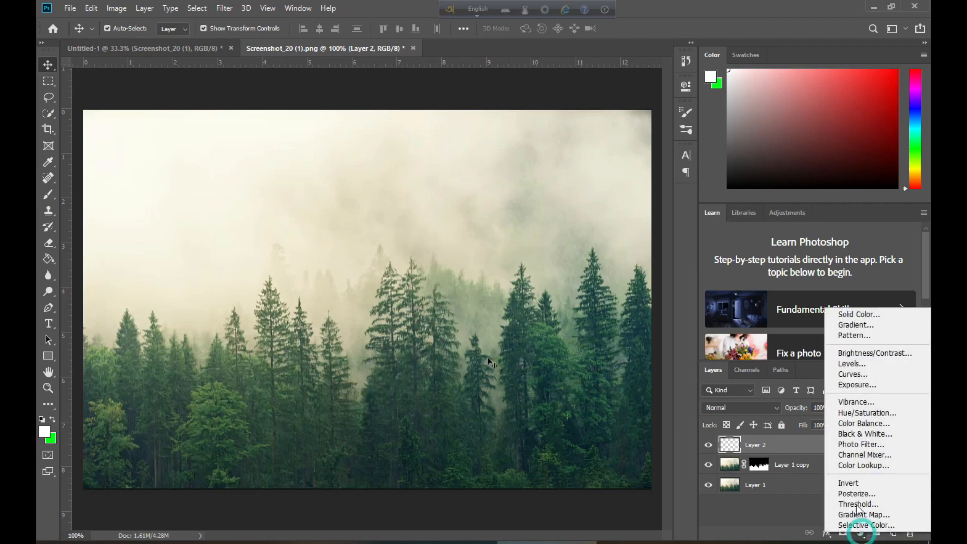
{"action": "left_click", "coordinate": [839, 315]}
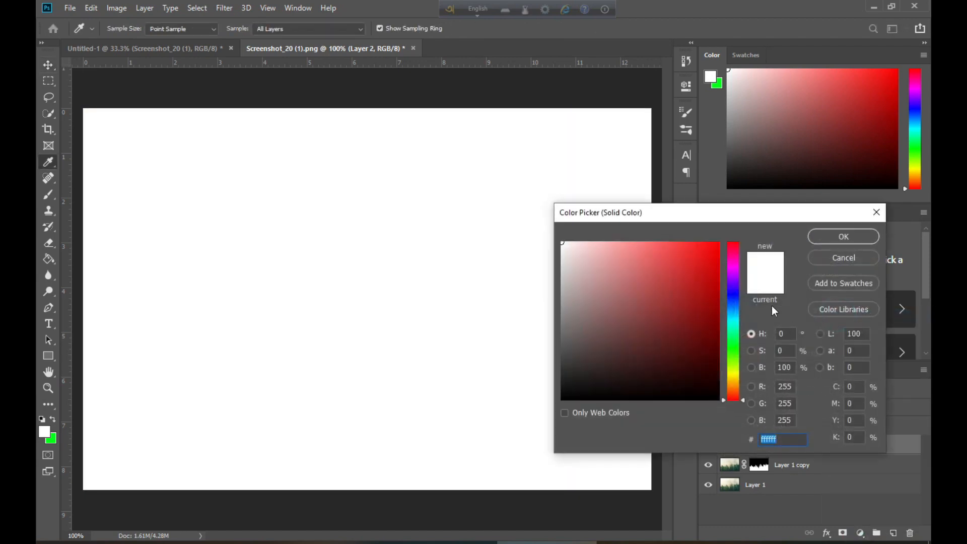
{"action": "left_click", "coordinate": [845, 238]}
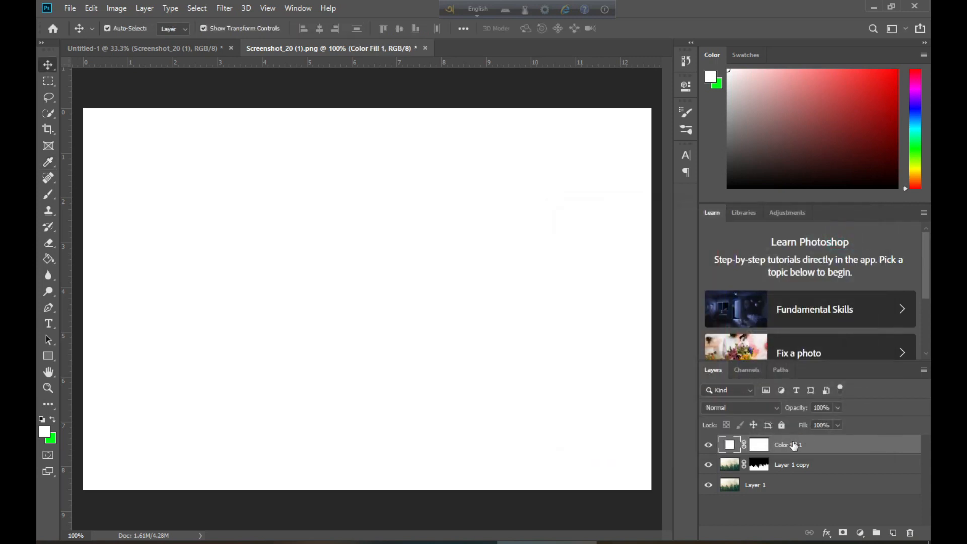
{"action": "left_click_drag", "start_coordinate": [781, 446], "coordinate": [781, 511]}
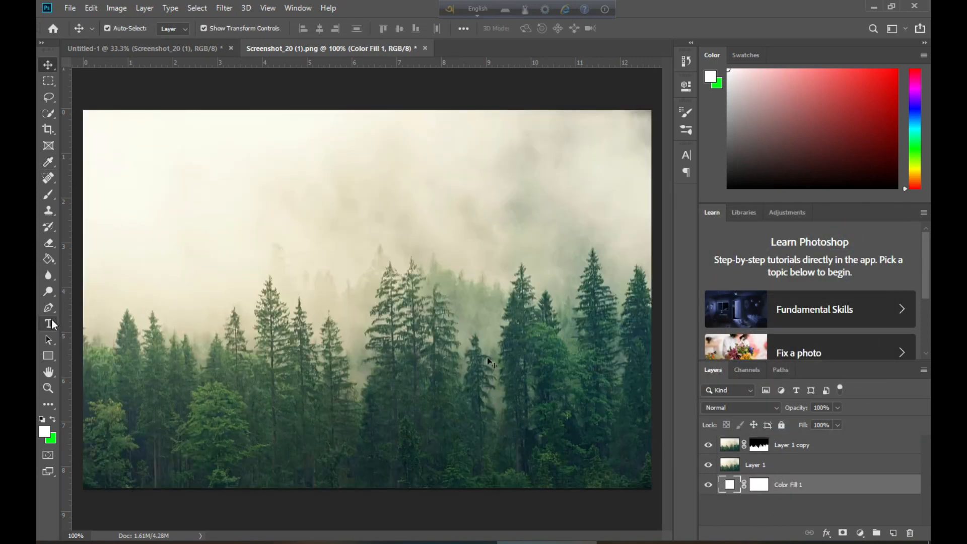
Add the text WRLD in black 12 pt Heavitas and place its layer between Layer 1 copy and Layer 1.
{"action": "left_click", "coordinate": [49, 324]}
{"action": "left_click", "coordinate": [174, 331]}
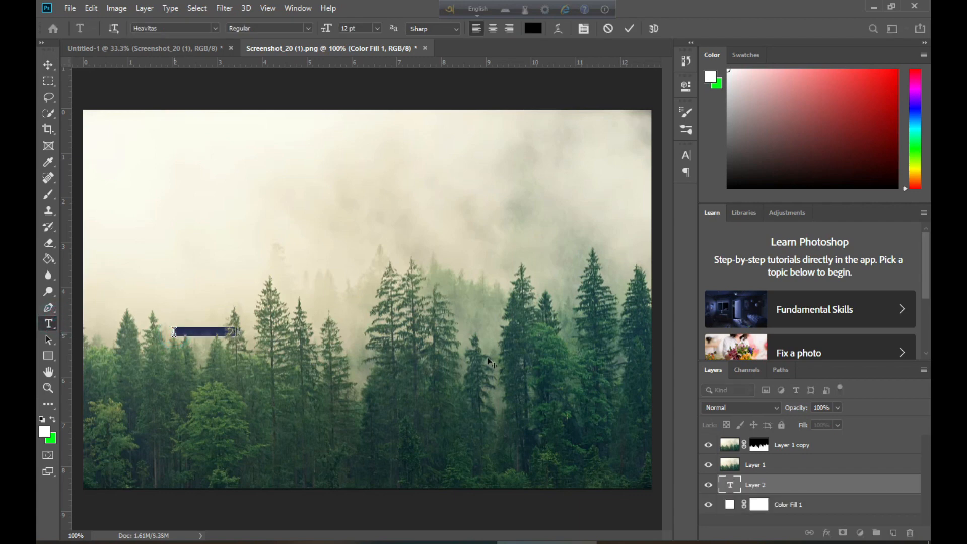
{"action": "key", "text": "BackSpace"}
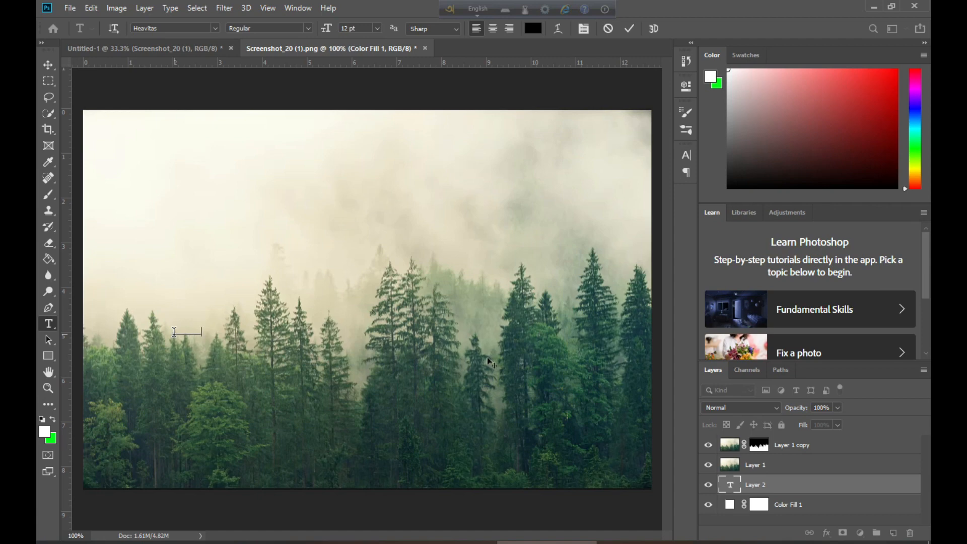
{"action": "double_click", "coordinate": [186, 330]}
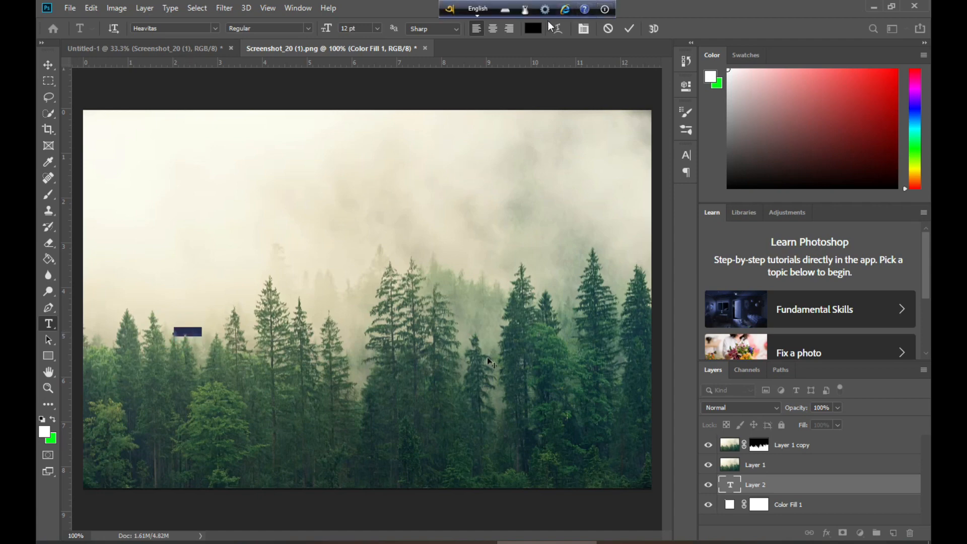
{"action": "left_click", "coordinate": [533, 28]}
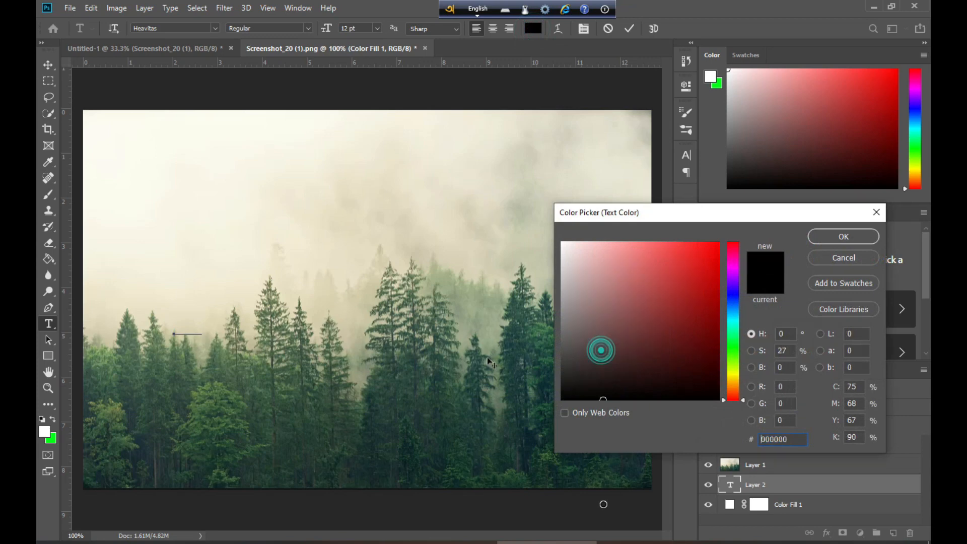
{"action": "left_click", "coordinate": [835, 236]}
{"action": "left_click_drag", "start_coordinate": [766, 489], "coordinate": [763, 463]}
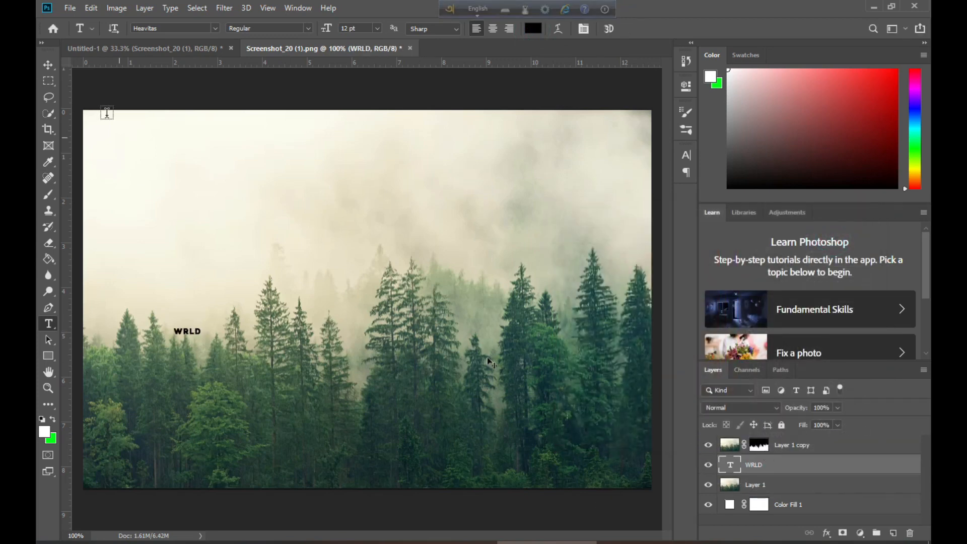
Scale the WRLD text to about 1651% and move it down over the lower trees.
{"action": "left_click", "coordinate": [49, 64]}
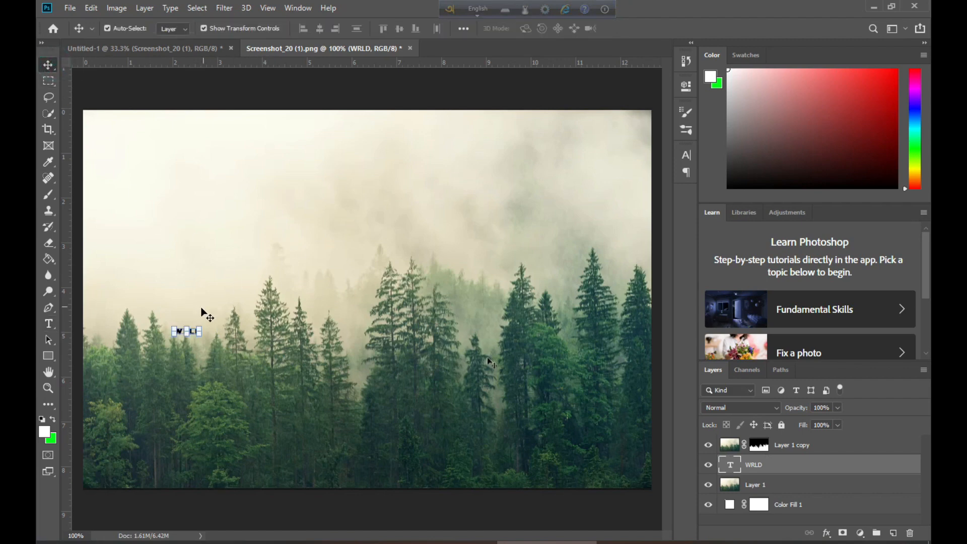
{"action": "left_click_drag", "start_coordinate": [203, 325], "coordinate": [636, 282]}
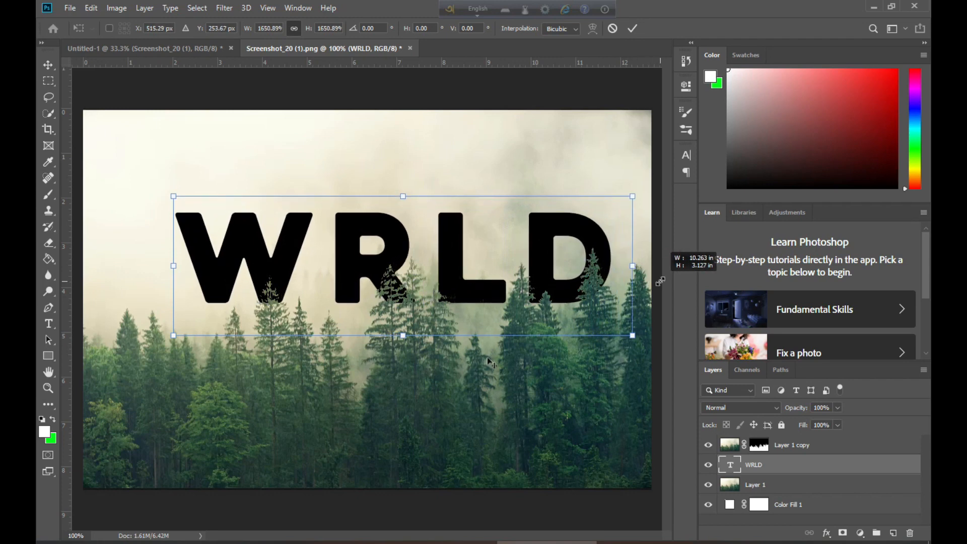
{"action": "left_click_drag", "start_coordinate": [365, 259], "coordinate": [340, 400]}
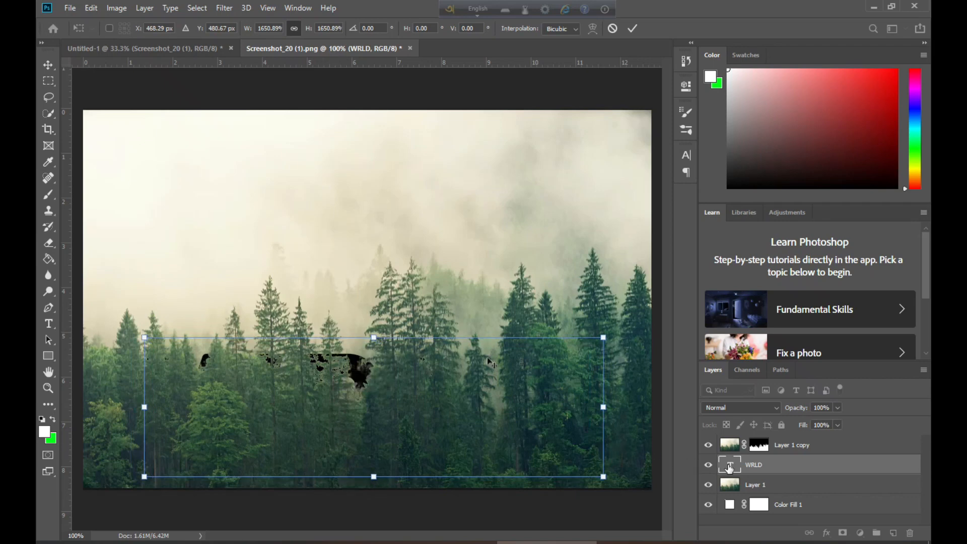
Move the WRLD layer to the top of the stack and enlarge the text to 127.58% so it spans the image width.
{"action": "left_click_drag", "start_coordinate": [730, 468], "coordinate": [786, 435]}
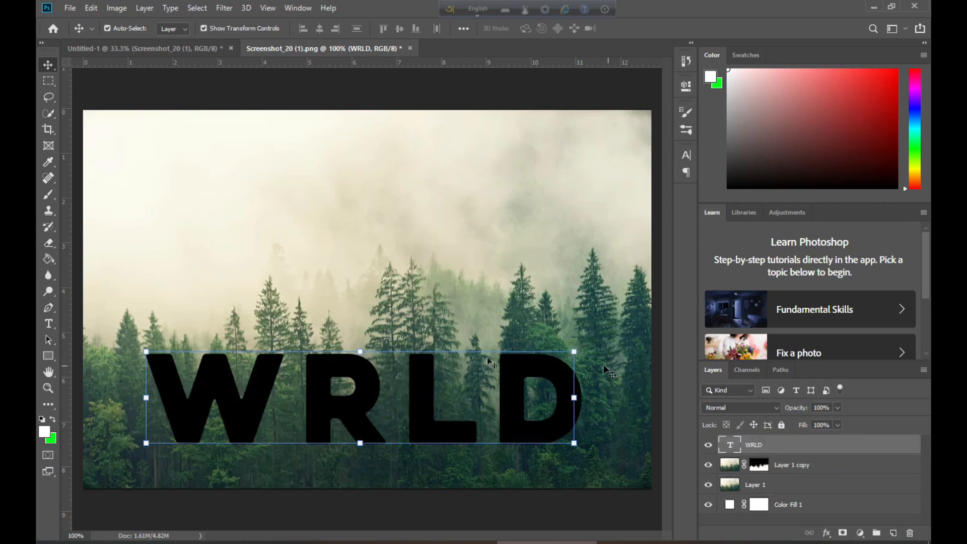
{"action": "left_click_drag", "start_coordinate": [575, 354], "coordinate": [520, 359]}
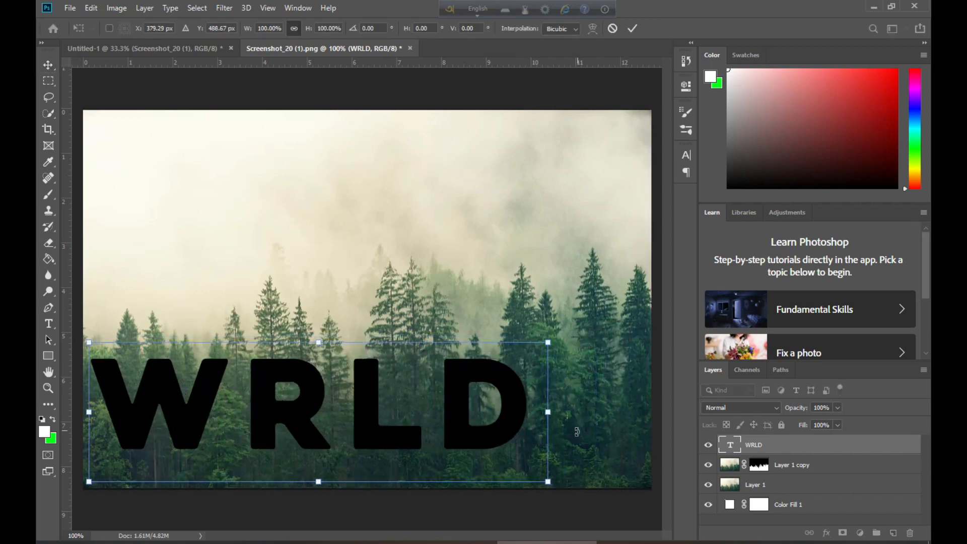
{"action": "left_click_drag", "start_coordinate": [548, 482], "coordinate": [678, 497]}
Nudge the WRLD text down and centre it across the image, at X 477.19 px and Y 517.71 px, and apply the transform.
{"action": "left_click_drag", "start_coordinate": [557, 431], "coordinate": [555, 418]}
{"action": "key", "text": "Down"}
{"action": "key", "text": "Down"}
{"action": "key", "text": "Down"}
{"action": "key", "text": "Down"}
{"action": "key", "text": "Down"}
{"action": "key", "text": "Down"}
{"action": "key", "text": "Down"}
{"action": "key", "text": "Down"}
{"action": "key", "text": "Down"}
{"action": "key", "text": "Down"}
{"action": "key", "text": "Down"}
{"action": "key", "text": "Down"}
{"action": "key", "text": "Down"}
{"action": "key", "text": "Down"}
{"action": "key", "text": "Down"}
{"action": "key", "text": "Down"}
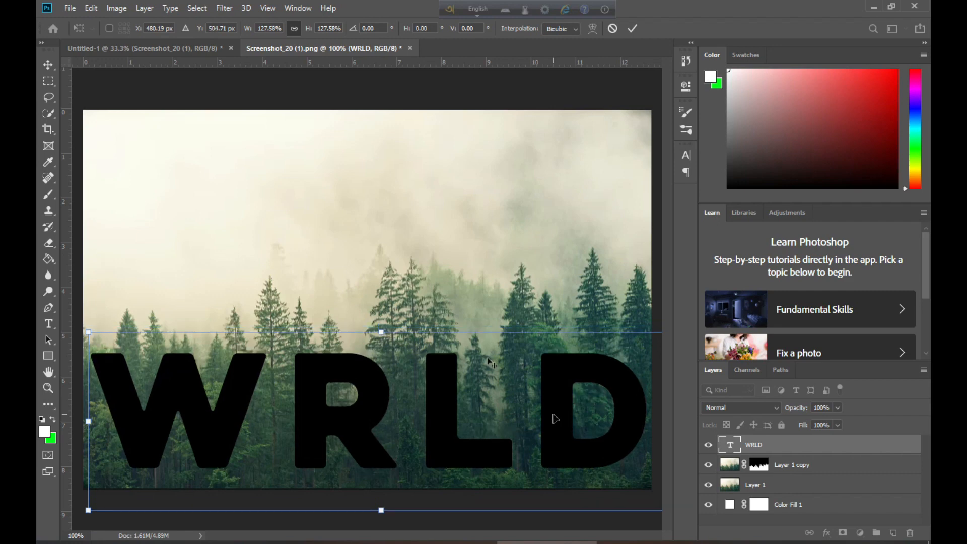
{"action": "key", "text": "Down"}
{"action": "key", "text": "Down"}
{"action": "key", "text": "Down"}
{"action": "key", "text": "Down"}
{"action": "key", "text": "Down"}
{"action": "key", "text": "Left"}
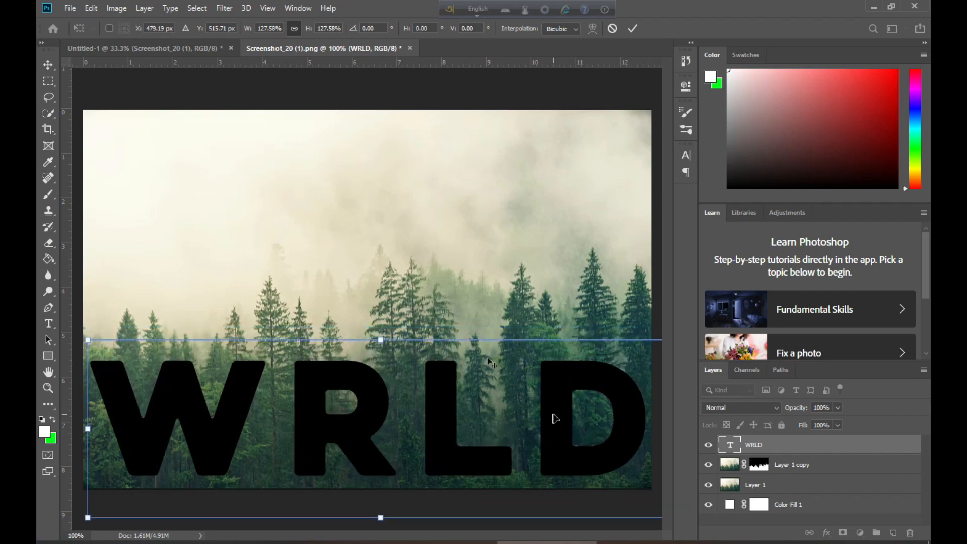
{"action": "key", "text": "Left"}
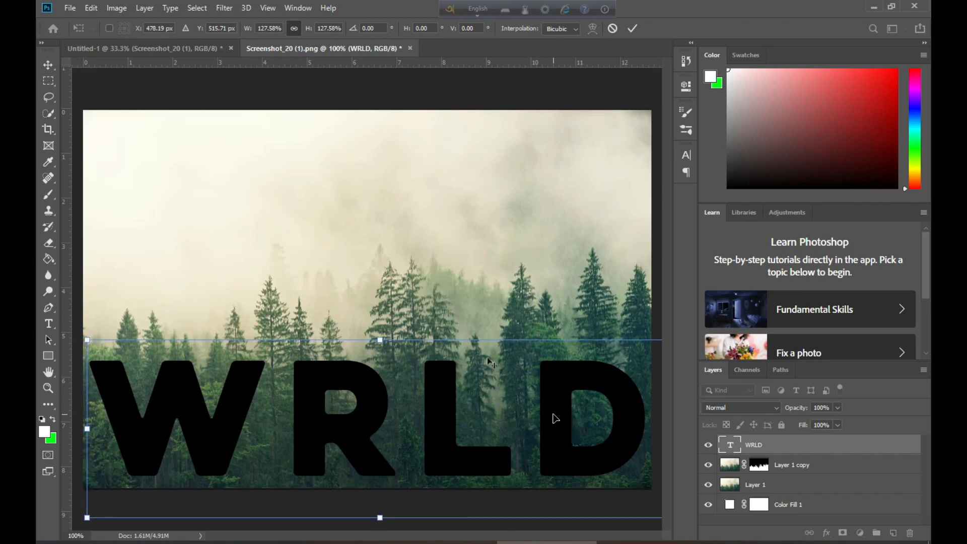
{"action": "key", "text": "Right"}
{"action": "key", "text": "Right"}
{"action": "key", "text": "Right"}
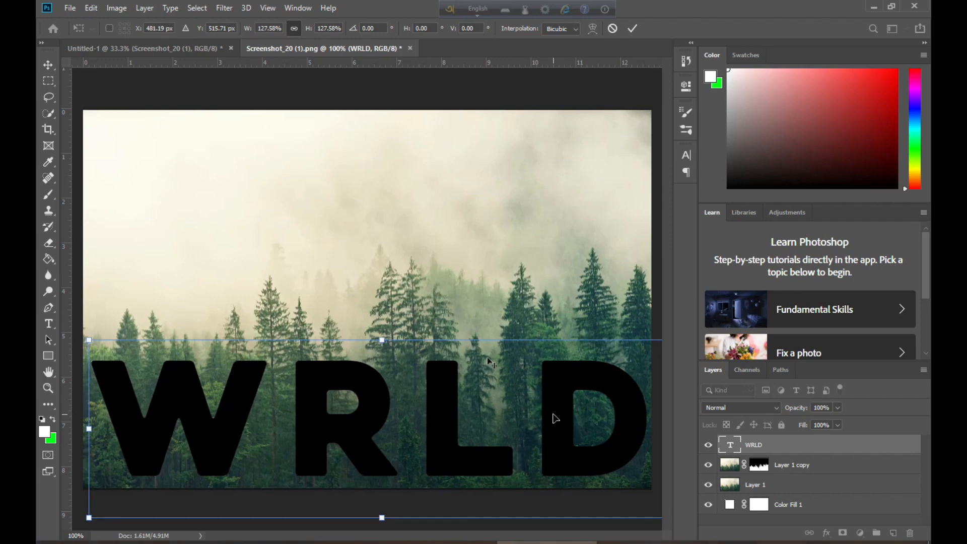
{"action": "key", "text": "Right"}
{"action": "key", "text": "Right"}
{"action": "key", "text": "Right"}
{"action": "key", "text": "Right"}
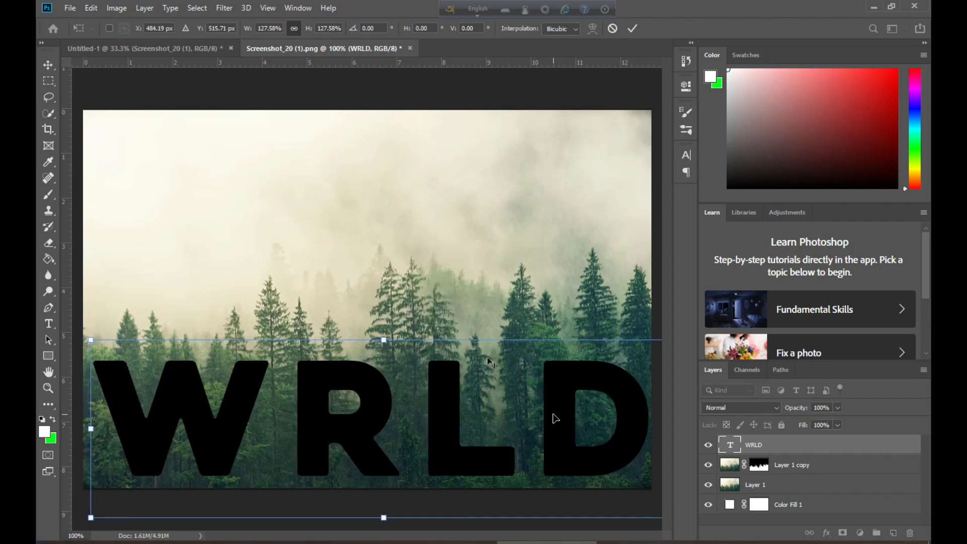
{"action": "key", "text": "Left"}
{"action": "key", "text": "Left"}
{"action": "key", "text": "Left"}
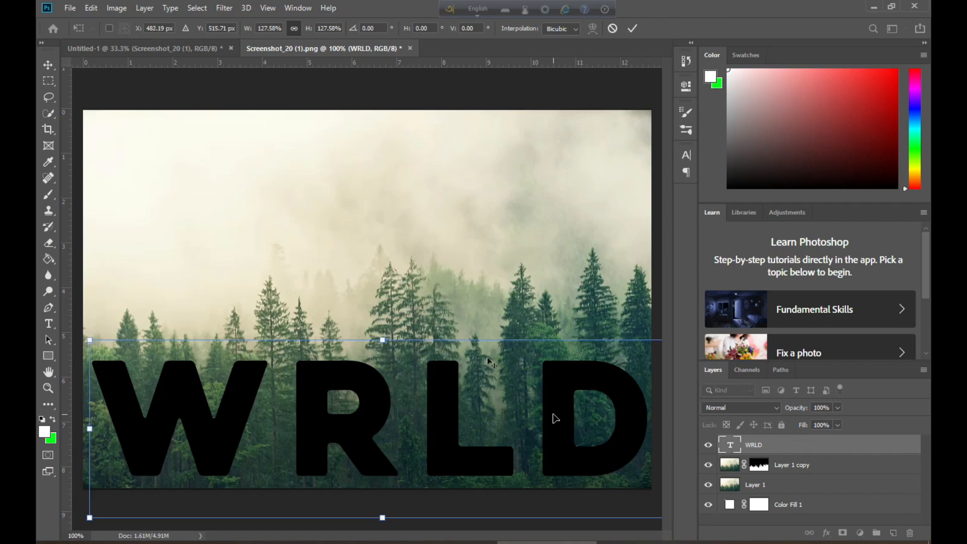
{"action": "key", "text": "Down"}
{"action": "key", "text": "Down"}
{"action": "key", "text": "Right"}
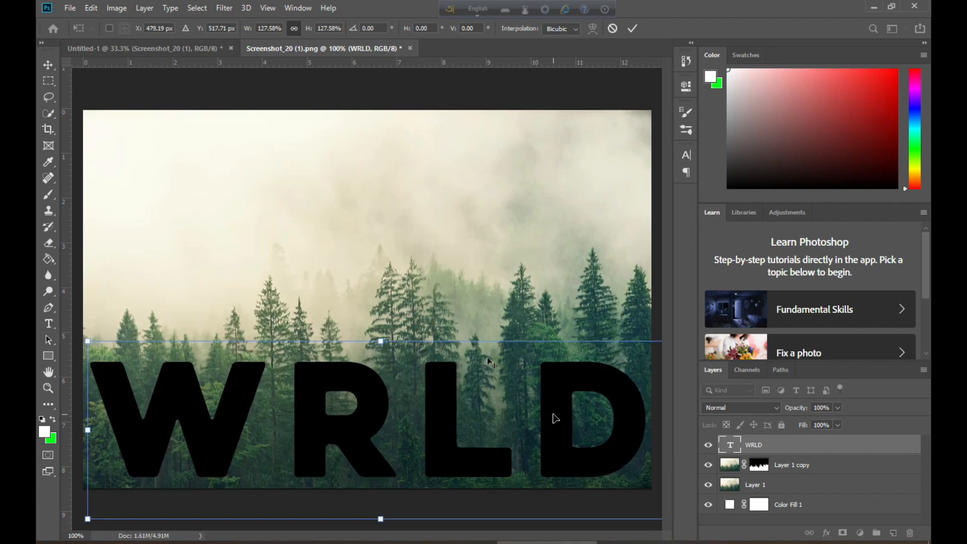
{"action": "key", "text": "Left"}
{"action": "key", "text": "Left"}
{"action": "key", "text": "Left"}
{"action": "key", "text": "Left"}
{"action": "key", "text": "Left"}
{"action": "key", "text": "Left"}
{"action": "key", "text": "Left"}
{"action": "key", "text": "Right"}
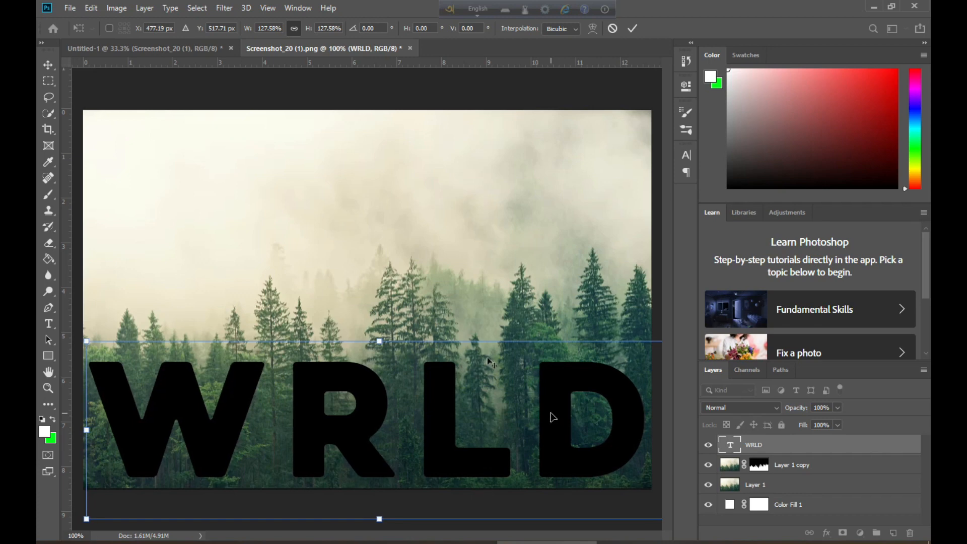
{"action": "key", "text": "Return"}
Move the WRLD layer below Layer 1 and clip Layer 1 to the text.
{"action": "left_click_drag", "start_coordinate": [790, 444], "coordinate": [803, 500]}
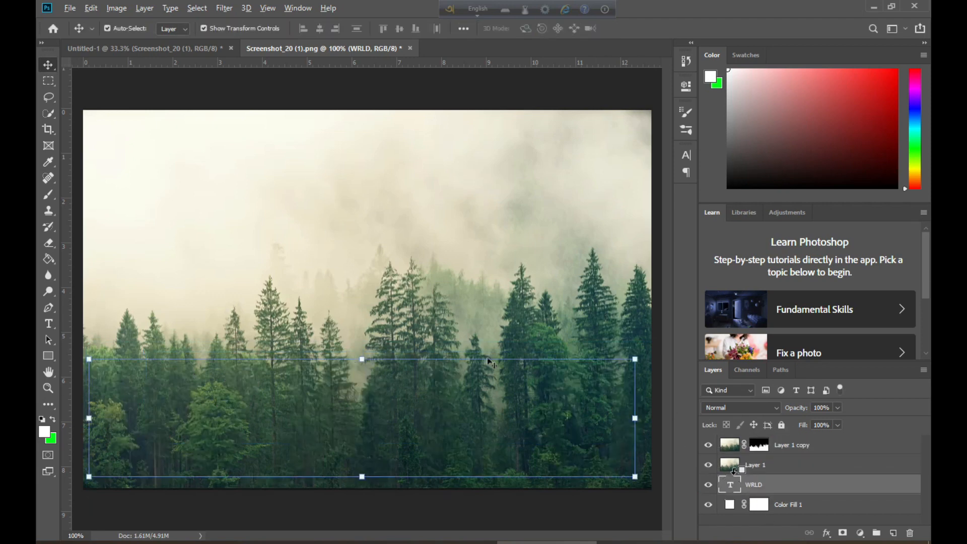
{"action": "left_click", "coordinate": [735, 474], "text": "alt"}
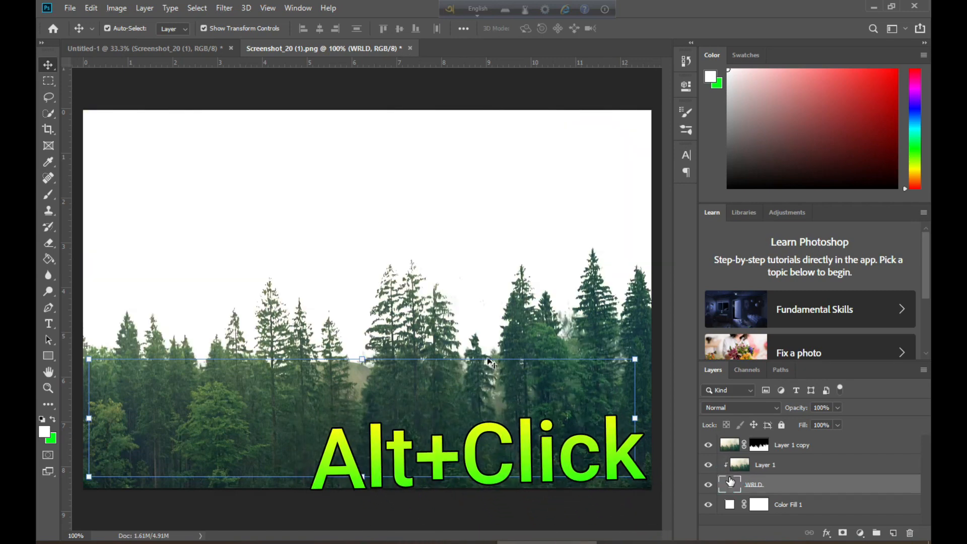
Paint black on Layer 1 copy's mask with a 25 px brush to hide the forest beside and below the W, including its lower notch.
{"action": "left_click", "coordinate": [759, 445]}
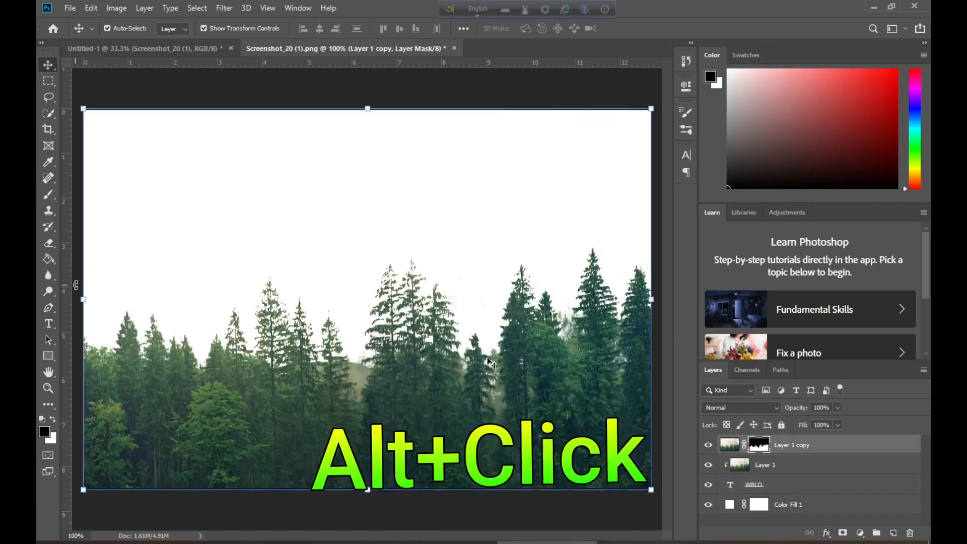
{"action": "left_click", "coordinate": [52, 197]}
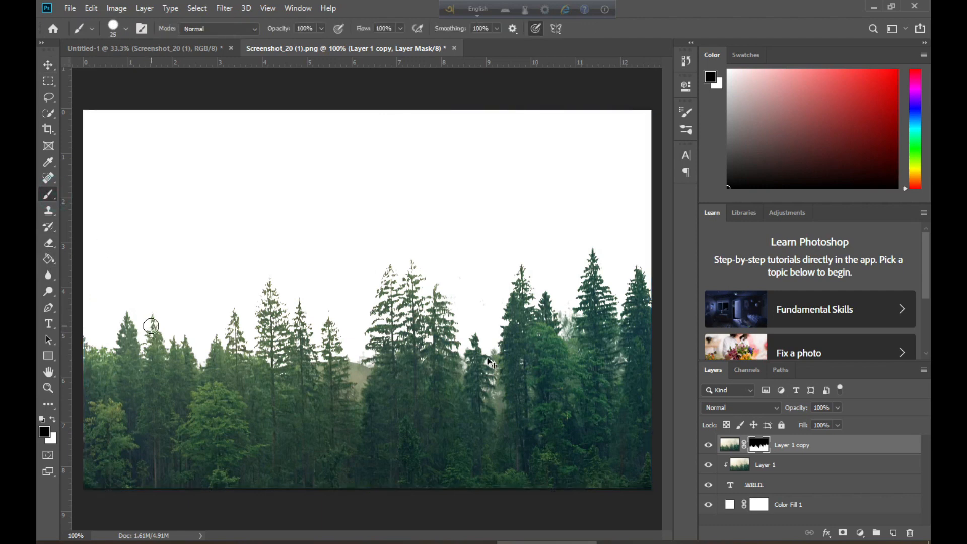
{"action": "left_click_drag", "start_coordinate": [89, 360], "coordinate": [114, 524]}
{"action": "left_click_drag", "start_coordinate": [80, 426], "coordinate": [80, 395]}
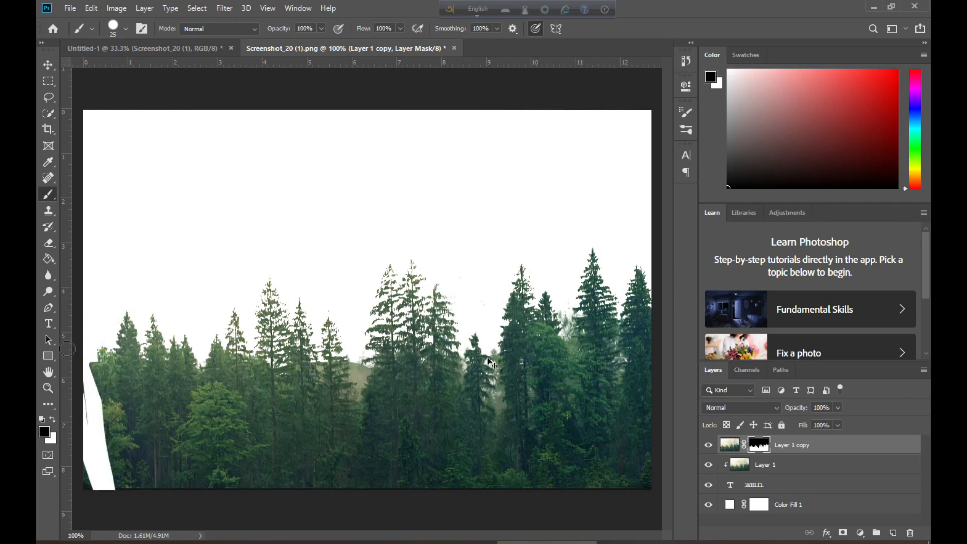
{"action": "mouse_move", "coordinate": [89, 481]}
{"action": "left_mouse_down"}
{"action": "mouse_move", "coordinate": [604, 496]}
{"action": "mouse_move", "coordinate": [600, 486]}
{"action": "mouse_move", "coordinate": [361, 486]}
{"action": "mouse_move", "coordinate": [232, 508]}
{"action": "mouse_move", "coordinate": [135, 501]}
{"action": "mouse_move", "coordinate": [146, 483]}
{"action": "mouse_move", "coordinate": [345, 492]}
{"action": "mouse_move", "coordinate": [256, 503]}
{"action": "mouse_move", "coordinate": [113, 492]}
{"action": "mouse_move", "coordinate": [107, 475]}
{"action": "mouse_move", "coordinate": [124, 493]}
{"action": "mouse_move", "coordinate": [120, 479]}
{"action": "mouse_move", "coordinate": [129, 485]}
{"action": "mouse_move", "coordinate": [110, 466]}
{"action": "mouse_move", "coordinate": [98, 427]}
{"action": "mouse_move", "coordinate": [140, 481]}
{"action": "mouse_move", "coordinate": [108, 448]}
{"action": "mouse_move", "coordinate": [129, 445]}
{"action": "left_mouse_up"}
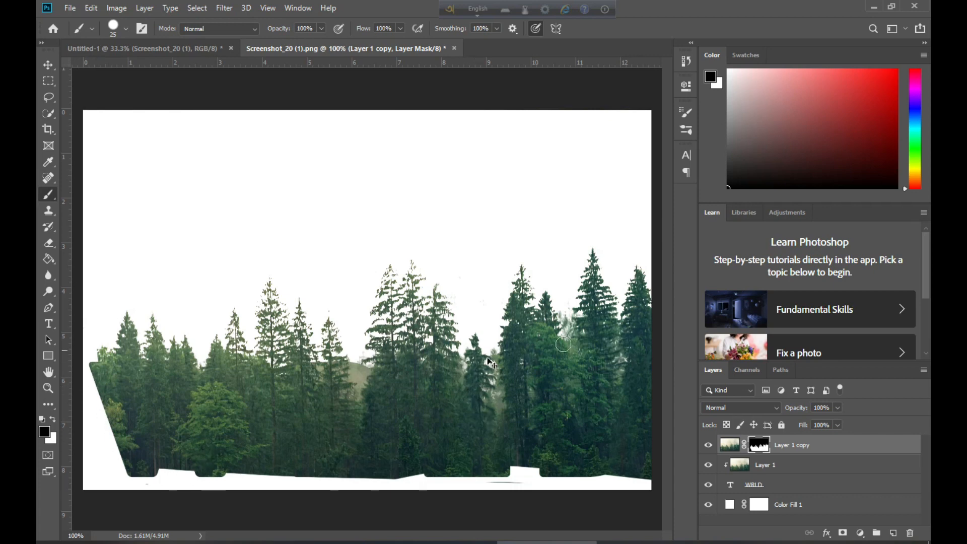
{"action": "mouse_move", "coordinate": [183, 472]}
{"action": "left_mouse_down"}
{"action": "mouse_move", "coordinate": [179, 398]}
{"action": "mouse_move", "coordinate": [182, 442]}
{"action": "mouse_move", "coordinate": [209, 470]}
{"action": "mouse_move", "coordinate": [165, 467]}
{"action": "mouse_move", "coordinate": [155, 470]}
{"action": "mouse_move", "coordinate": [199, 470]}
{"action": "mouse_move", "coordinate": [181, 483]}
{"action": "mouse_move", "coordinate": [158, 478]}
{"action": "left_mouse_up"}
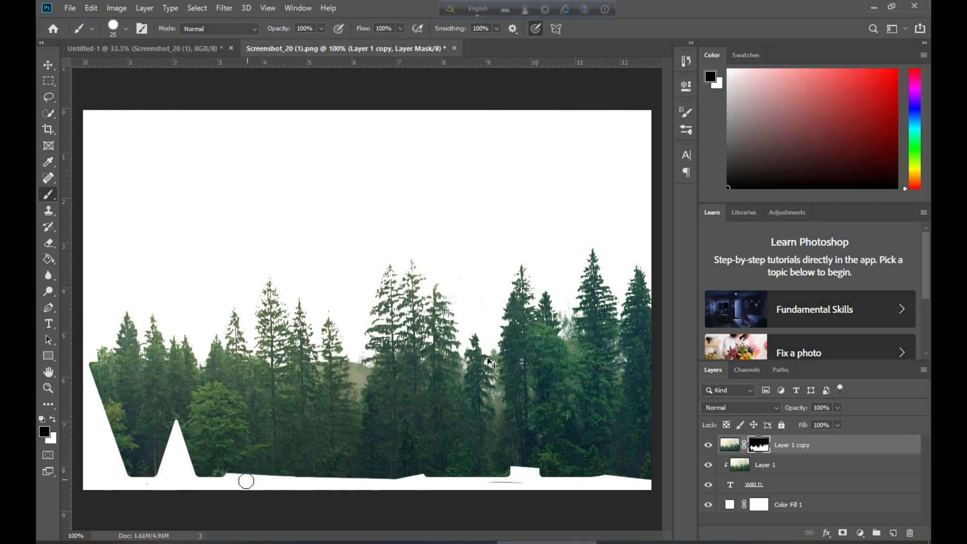
{"action": "mouse_move", "coordinate": [244, 479]}
{"action": "left_mouse_down"}
{"action": "mouse_move", "coordinate": [253, 426]}
{"action": "mouse_move", "coordinate": [225, 487]}
{"action": "mouse_move", "coordinate": [247, 405]}
{"action": "mouse_move", "coordinate": [244, 476]}
{"action": "mouse_move", "coordinate": [245, 423]}
{"action": "left_mouse_up"}
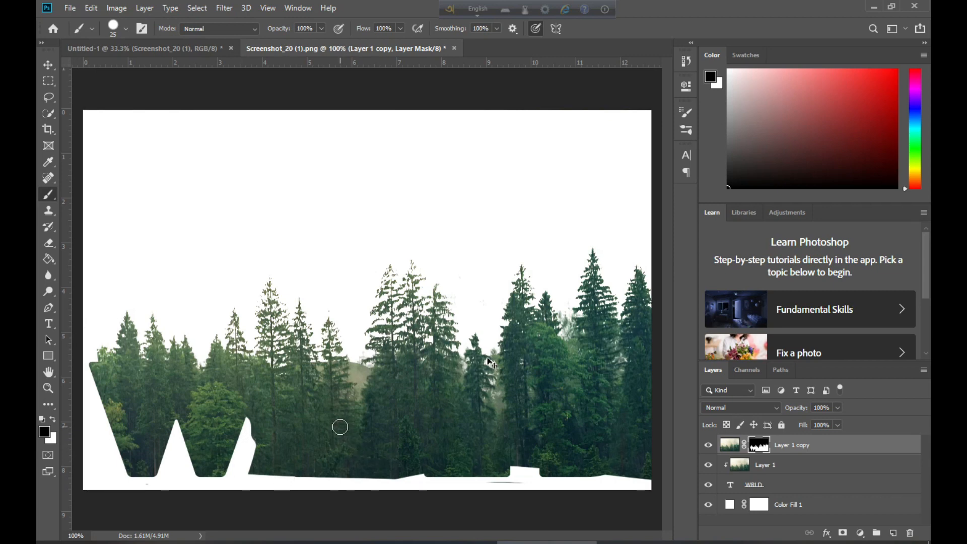
Mask out the trees in the two upper notches of the W, using a 10 px brush for the fine edges.
{"action": "mouse_move", "coordinate": [140, 406]}
{"action": "left_mouse_down"}
{"action": "mouse_move", "coordinate": [127, 427]}
{"action": "mouse_move", "coordinate": [152, 426]}
{"action": "left_mouse_up"}
{"action": "key", "text": "z"}
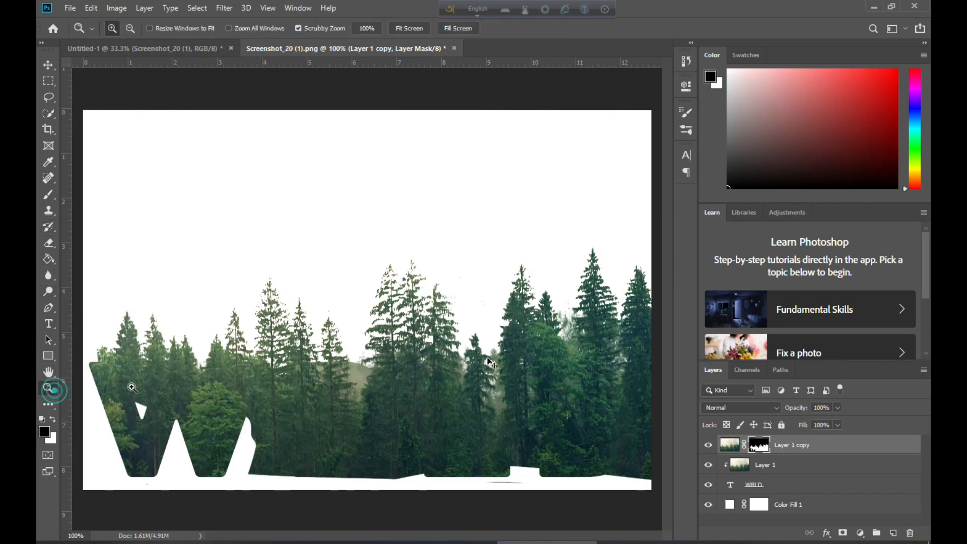
{"action": "left_click", "coordinate": [101, 428]}
{"action": "left_click", "coordinate": [49, 194]}
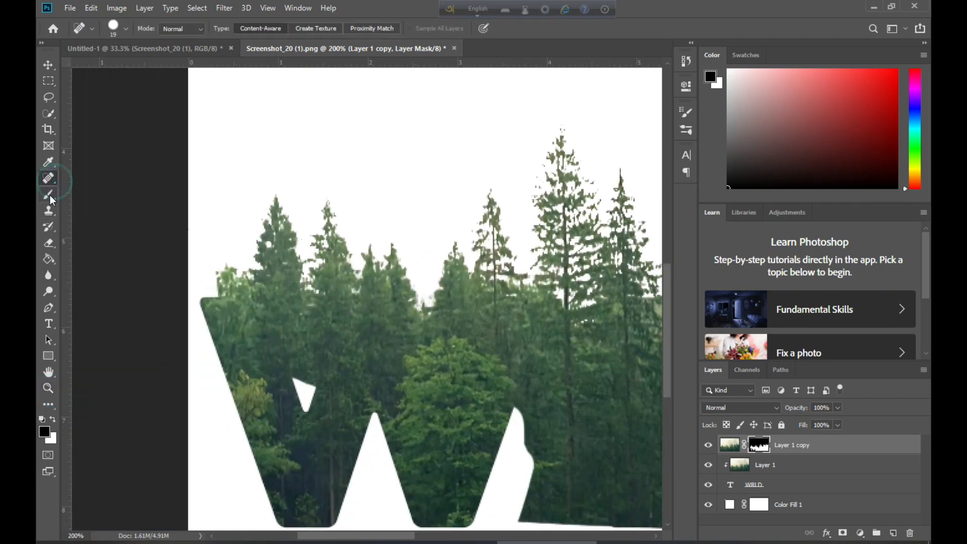
{"action": "mouse_move", "coordinate": [302, 390]}
{"action": "left_mouse_down"}
{"action": "mouse_move", "coordinate": [303, 220]}
{"action": "mouse_move", "coordinate": [313, 445]}
{"action": "mouse_move", "coordinate": [325, 349]}
{"action": "mouse_move", "coordinate": [282, 360]}
{"action": "mouse_move", "coordinate": [273, 379]}
{"action": "mouse_move", "coordinate": [294, 373]}
{"action": "mouse_move", "coordinate": [306, 347]}
{"action": "mouse_move", "coordinate": [291, 322]}
{"action": "left_mouse_up"}
{"action": "mouse_move", "coordinate": [244, 244]}
{"action": "left_mouse_down"}
{"action": "mouse_move", "coordinate": [298, 331]}
{"action": "mouse_move", "coordinate": [302, 399]}
{"action": "left_mouse_up"}
{"action": "mouse_move", "coordinate": [276, 265]}
{"action": "left_mouse_down"}
{"action": "mouse_move", "coordinate": [270, 192]}
{"action": "mouse_move", "coordinate": [282, 309]}
{"action": "mouse_move", "coordinate": [290, 312]}
{"action": "mouse_move", "coordinate": [287, 222]}
{"action": "mouse_move", "coordinate": [289, 284]}
{"action": "left_mouse_up"}
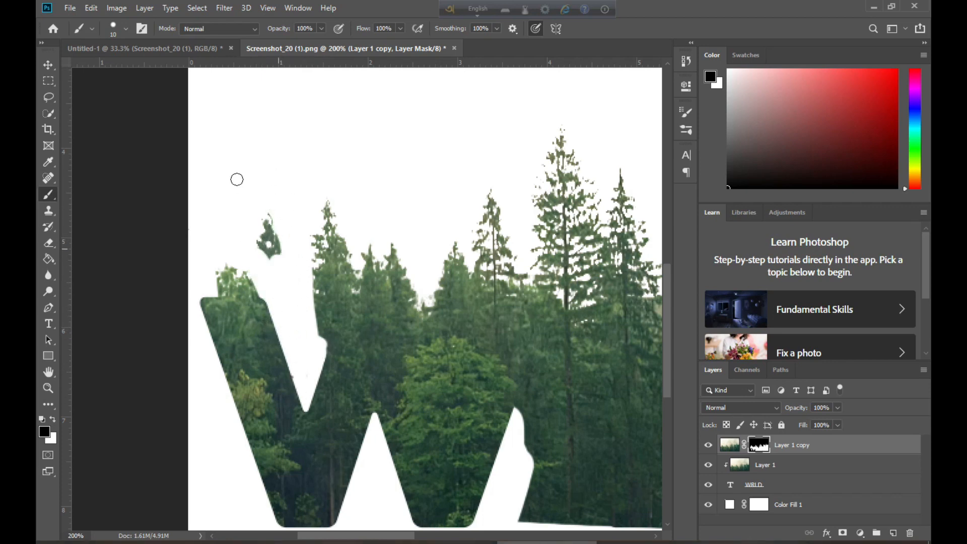
{"action": "left_click_drag", "start_coordinate": [237, 179], "coordinate": [277, 248]}
{"action": "mouse_move", "coordinate": [367, 330]}
{"action": "left_mouse_down"}
{"action": "mouse_move", "coordinate": [242, 273]}
{"action": "mouse_move", "coordinate": [225, 174]}
{"action": "mouse_move", "coordinate": [249, 275]}
{"action": "left_mouse_up"}
{"action": "left_click_drag", "start_coordinate": [259, 309], "coordinate": [222, 228]}
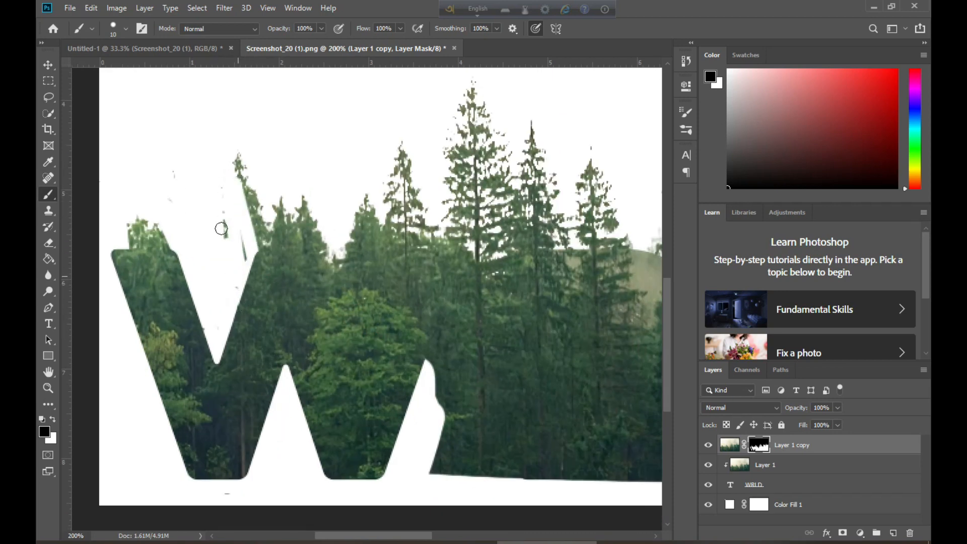
{"action": "left_click_drag", "start_coordinate": [237, 149], "coordinate": [255, 195]}
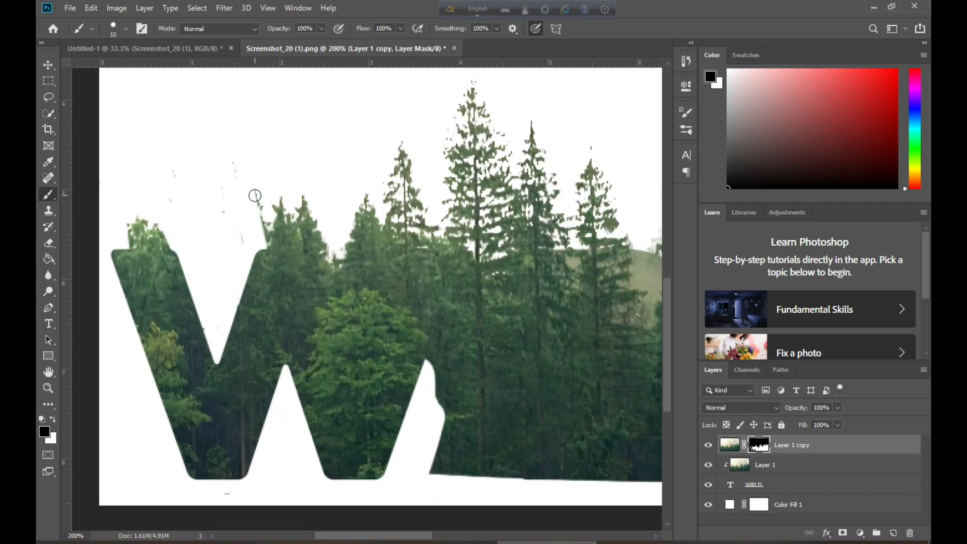
{"action": "left_click", "coordinate": [263, 237]}
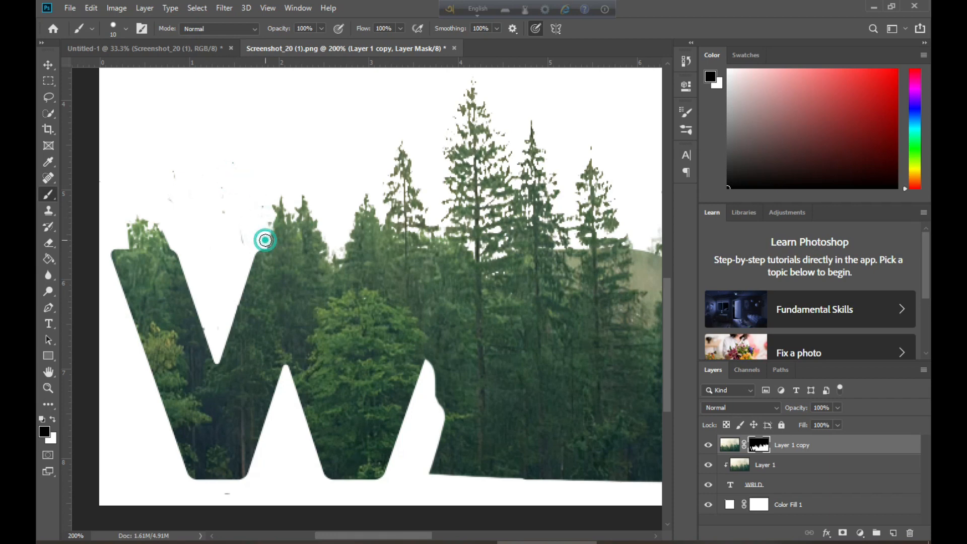
{"action": "mouse_move", "coordinate": [345, 315]}
{"action": "left_mouse_down"}
{"action": "mouse_move", "coordinate": [355, 352]}
{"action": "mouse_move", "coordinate": [328, 248]}
{"action": "mouse_move", "coordinate": [364, 340]}
{"action": "mouse_move", "coordinate": [345, 257]}
{"action": "left_mouse_up"}
{"action": "mouse_move", "coordinate": [362, 201]}
{"action": "left_mouse_down"}
{"action": "mouse_move", "coordinate": [375, 377]}
{"action": "mouse_move", "coordinate": [374, 205]}
{"action": "mouse_move", "coordinate": [384, 370]}
{"action": "mouse_move", "coordinate": [351, 191]}
{"action": "mouse_move", "coordinate": [336, 228]}
{"action": "mouse_move", "coordinate": [369, 192]}
{"action": "mouse_move", "coordinate": [389, 289]}
{"action": "mouse_move", "coordinate": [380, 227]}
{"action": "left_mouse_up"}
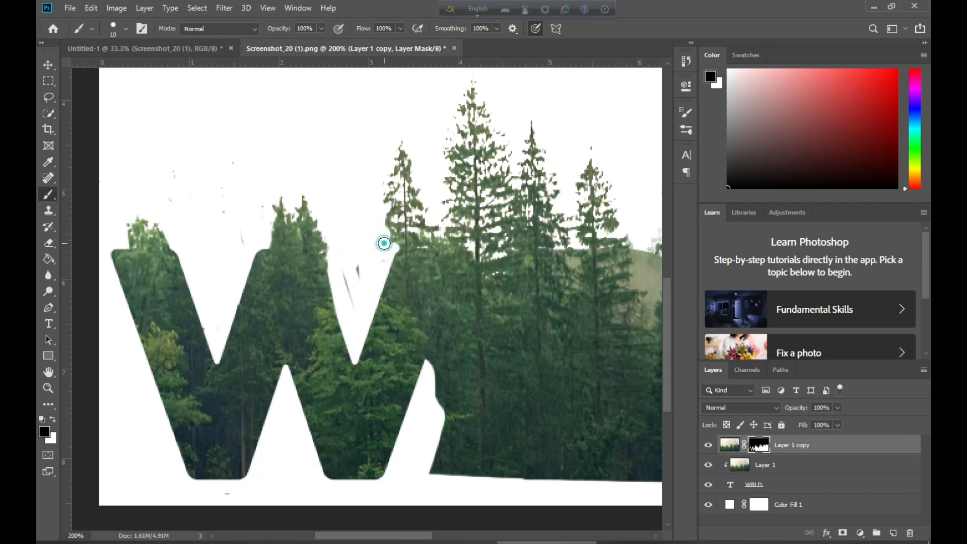
Mask out the trees in the lower part of the gap between the W and the R.
{"action": "mouse_move", "coordinate": [449, 360]}
{"action": "left_mouse_down"}
{"action": "mouse_move", "coordinate": [440, 408]}
{"action": "mouse_move", "coordinate": [324, 406]}
{"action": "mouse_move", "coordinate": [411, 453]}
{"action": "mouse_move", "coordinate": [499, 393]}
{"action": "left_mouse_up"}
{"action": "scroll", "coordinate": [439, 393], "scroll_direction": "down", "scroll_amount": 4}
{"action": "scroll", "coordinate": [439, 393], "scroll_direction": "right", "scroll_amount": 4}
{"action": "scroll", "coordinate": [439, 323], "scroll_direction": "up", "scroll_amount": 1}
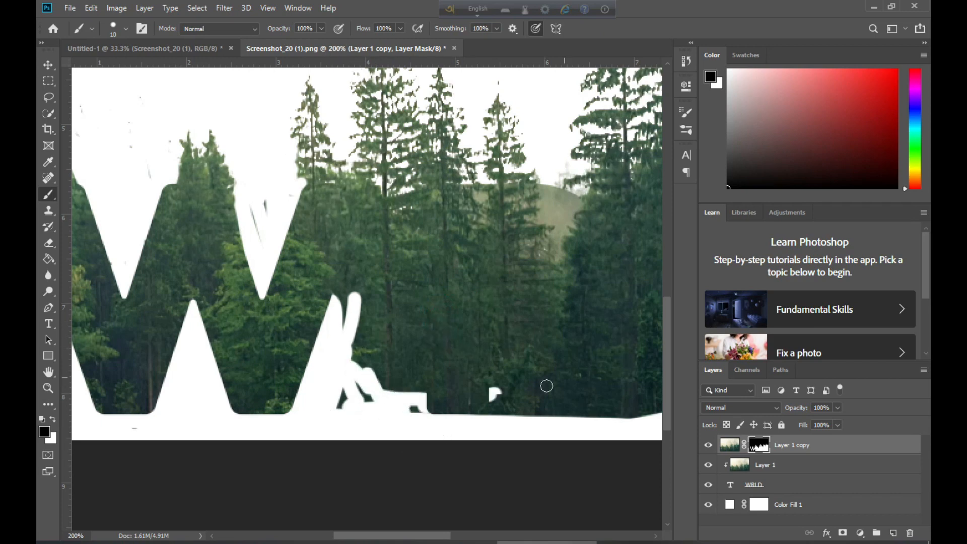
{"action": "left_click_drag", "start_coordinate": [408, 414], "coordinate": [386, 310]}
{"action": "mouse_move", "coordinate": [406, 353]}
{"action": "left_mouse_down"}
{"action": "mouse_move", "coordinate": [379, 261]}
{"action": "mouse_move", "coordinate": [336, 320]}
{"action": "mouse_move", "coordinate": [351, 342]}
{"action": "left_mouse_up"}
With a 35 px brush, mask out the upper part of the gap between the W and the R, past the treetops.
{"action": "key", "text": "bracketright"}
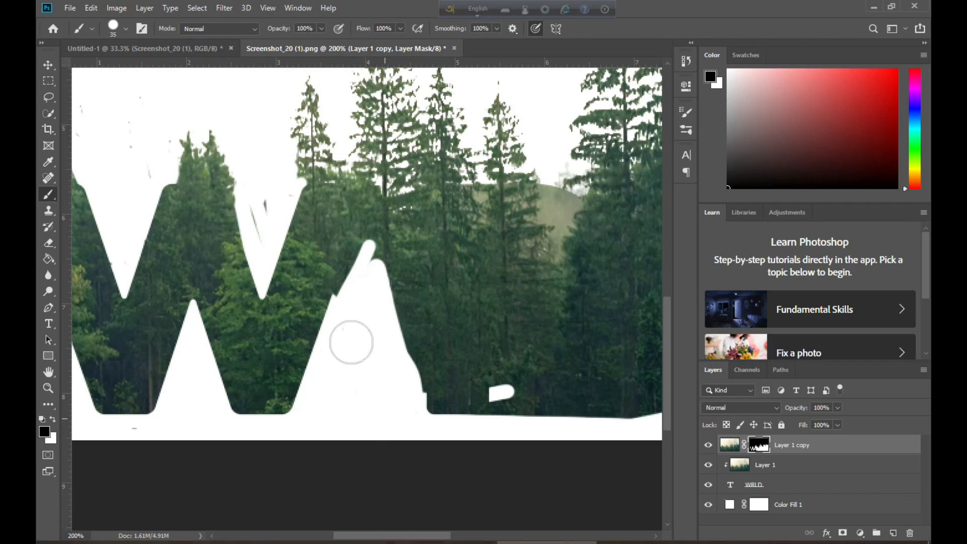
{"action": "mouse_move", "coordinate": [354, 306]}
{"action": "left_mouse_down"}
{"action": "mouse_move", "coordinate": [386, 166]}
{"action": "mouse_move", "coordinate": [383, 119]}
{"action": "left_mouse_up"}
{"action": "scroll", "coordinate": [383, 171], "scroll_direction": "up", "scroll_amount": 3}
{"action": "left_click_drag", "start_coordinate": [383, 172], "coordinate": [376, 297]}
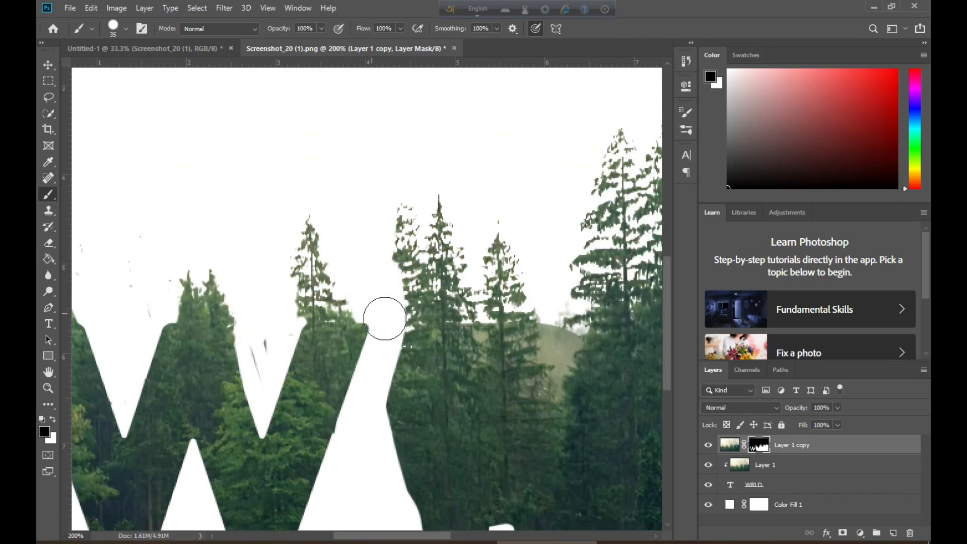
{"action": "left_click_drag", "start_coordinate": [388, 296], "coordinate": [327, 234]}
{"action": "mouse_move", "coordinate": [327, 237]}
{"action": "left_mouse_down"}
{"action": "mouse_move", "coordinate": [332, 303]}
{"action": "mouse_move", "coordinate": [320, 284]}
{"action": "mouse_move", "coordinate": [336, 441]}
{"action": "left_mouse_up"}
With a 10 px brush, clean the mask along the R's vertical stem and open the notch between its legs.
{"action": "scroll", "coordinate": [328, 312], "scroll_direction": "down", "scroll_amount": 1}
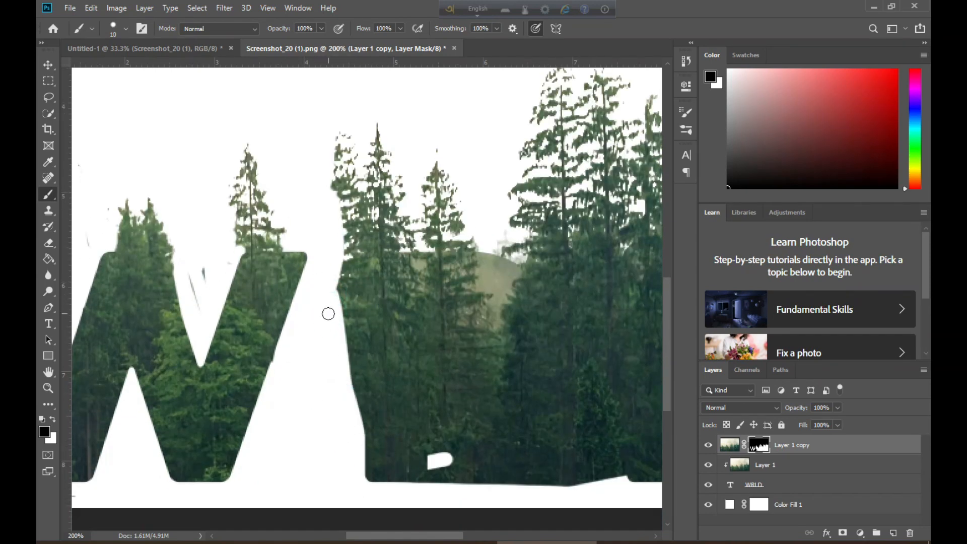
{"action": "mouse_move", "coordinate": [354, 115]}
{"action": "left_mouse_down"}
{"action": "mouse_move", "coordinate": [341, 185]}
{"action": "mouse_move", "coordinate": [338, 403]}
{"action": "left_mouse_up"}
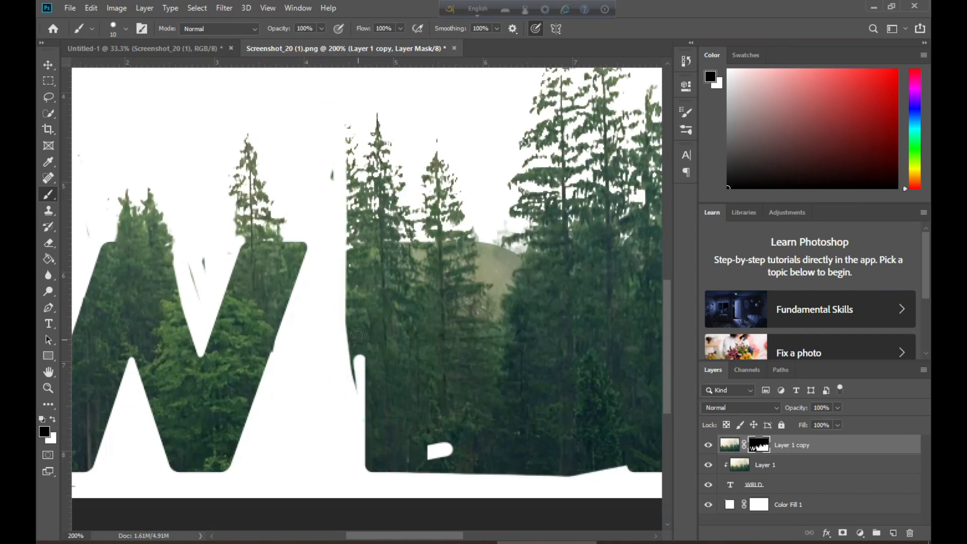
{"action": "left_click_drag", "start_coordinate": [349, 272], "coordinate": [337, 130]}
{"action": "left_click_drag", "start_coordinate": [363, 397], "coordinate": [353, 268]}
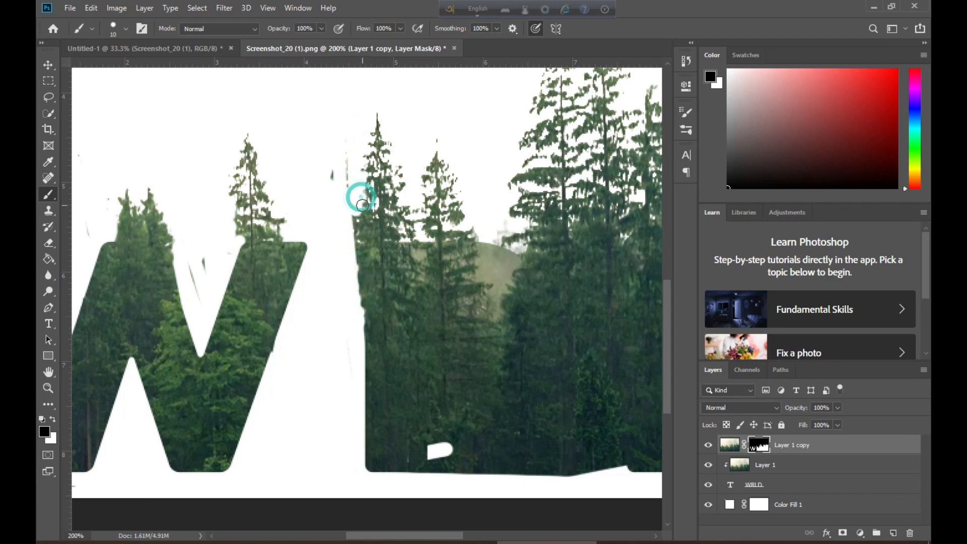
{"action": "left_click_drag", "start_coordinate": [362, 205], "coordinate": [361, 307]}
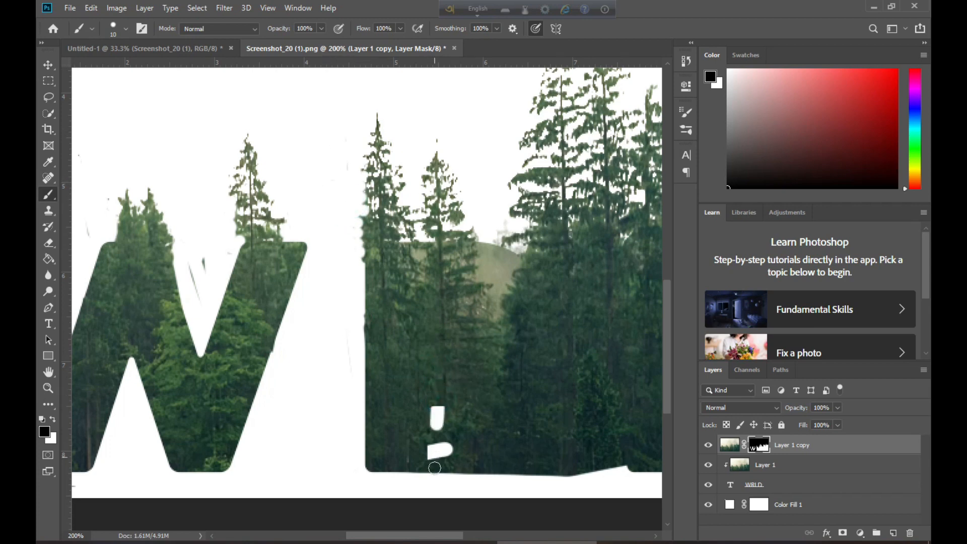
{"action": "left_click_drag", "start_coordinate": [438, 440], "coordinate": [447, 410]}
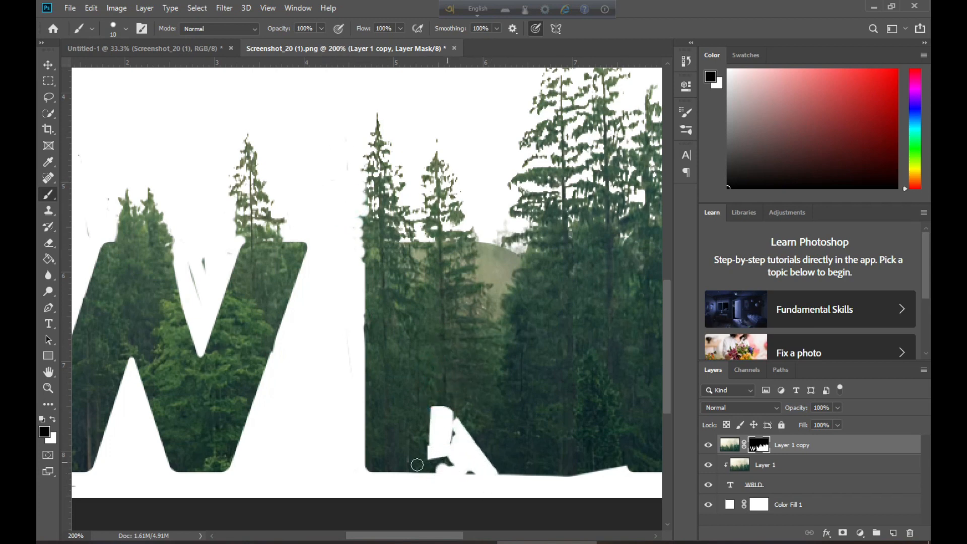
{"action": "left_click_drag", "start_coordinate": [458, 431], "coordinate": [470, 472]}
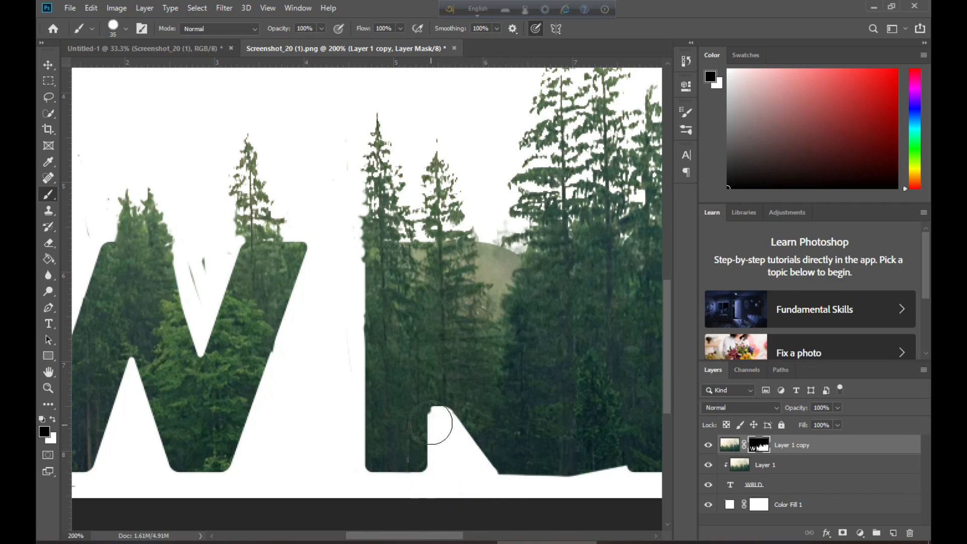
With a 35 px brush, mask out the R's counter and the trees in the gap between the R and the L.
{"action": "key", "text": "bracketright"}
{"action": "key", "text": "bracketright"}
{"action": "mouse_move", "coordinate": [471, 353]}
{"action": "left_mouse_down"}
{"action": "mouse_move", "coordinate": [430, 327]}
{"action": "mouse_move", "coordinate": [472, 294]}
{"action": "mouse_move", "coordinate": [457, 383]}
{"action": "mouse_move", "coordinate": [443, 318]}
{"action": "mouse_move", "coordinate": [473, 338]}
{"action": "mouse_move", "coordinate": [273, 332]}
{"action": "left_mouse_up"}
{"action": "mouse_move", "coordinate": [314, 388]}
{"action": "left_mouse_down"}
{"action": "mouse_move", "coordinate": [346, 426]}
{"action": "mouse_move", "coordinate": [373, 428]}
{"action": "left_mouse_up"}
{"action": "left_click", "coordinate": [342, 300]}
{"action": "left_click_drag", "start_coordinate": [313, 232], "coordinate": [355, 322]}
{"action": "left_click_drag", "start_coordinate": [323, 212], "coordinate": [423, 458]}
{"action": "mouse_move", "coordinate": [363, 373]}
{"action": "left_mouse_down"}
{"action": "mouse_move", "coordinate": [409, 408]}
{"action": "mouse_move", "coordinate": [384, 244]}
{"action": "mouse_move", "coordinate": [353, 126]}
{"action": "left_mouse_up"}
{"action": "scroll", "coordinate": [385, 345], "scroll_direction": "up", "scroll_amount": 5}
{"action": "mouse_move", "coordinate": [388, 393]}
{"action": "left_mouse_down"}
{"action": "mouse_move", "coordinate": [345, 313]}
{"action": "mouse_move", "coordinate": [327, 186]}
{"action": "left_mouse_up"}
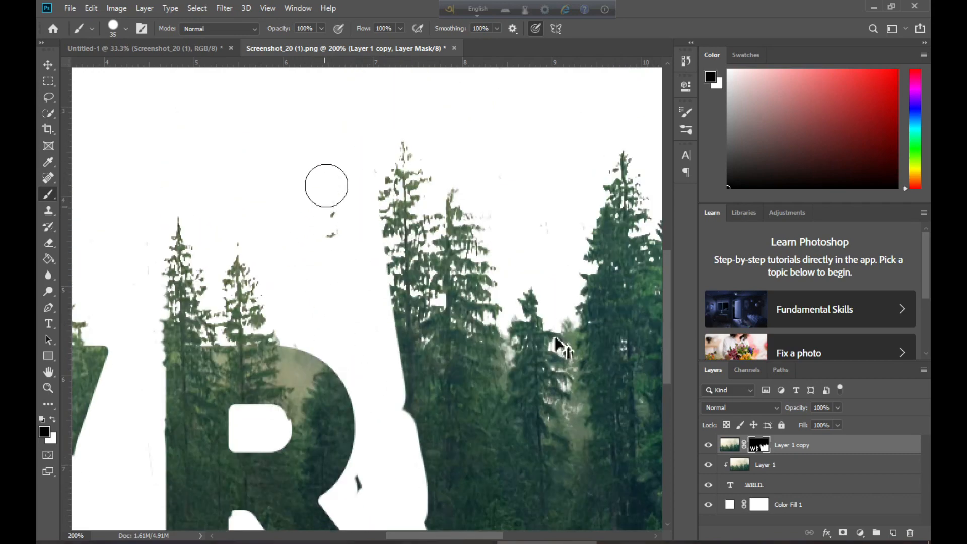
Mask out the remaining trees along the outer edge of the L's stem, trimming the branches above it on the side facing the R.
{"action": "mouse_move", "coordinate": [394, 142]}
{"action": "left_mouse_down"}
{"action": "mouse_move", "coordinate": [391, 348]}
{"action": "mouse_move", "coordinate": [416, 512]}
{"action": "left_mouse_up"}
{"action": "scroll", "coordinate": [417, 512], "scroll_direction": "down", "scroll_amount": 2}
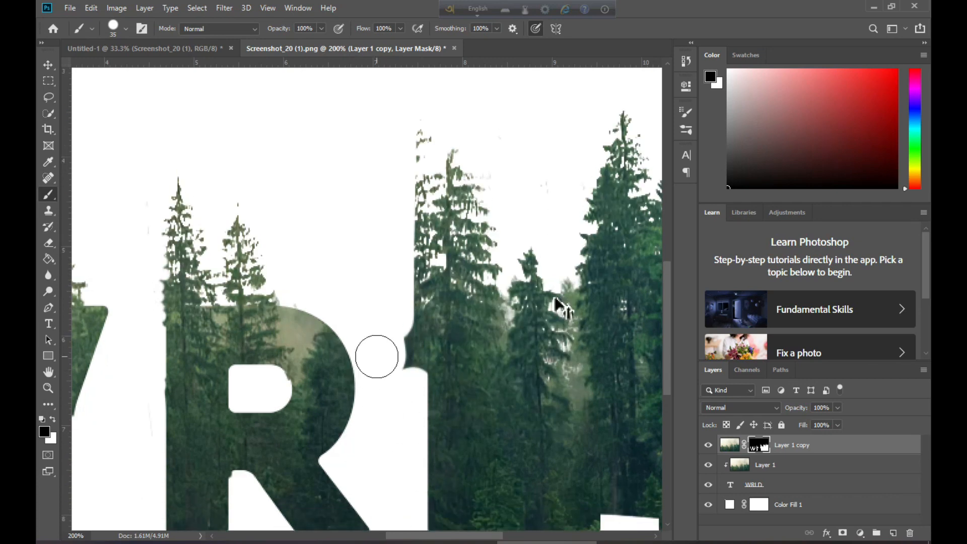
{"action": "mouse_move", "coordinate": [376, 352]}
{"action": "left_mouse_down"}
{"action": "mouse_move", "coordinate": [399, 357]}
{"action": "mouse_move", "coordinate": [412, 375]}
{"action": "mouse_move", "coordinate": [396, 284]}
{"action": "mouse_move", "coordinate": [411, 263]}
{"action": "left_mouse_up"}
{"action": "mouse_move", "coordinate": [401, 229]}
{"action": "left_mouse_down"}
{"action": "mouse_move", "coordinate": [423, 179]}
{"action": "mouse_move", "coordinate": [409, 151]}
{"action": "left_mouse_up"}
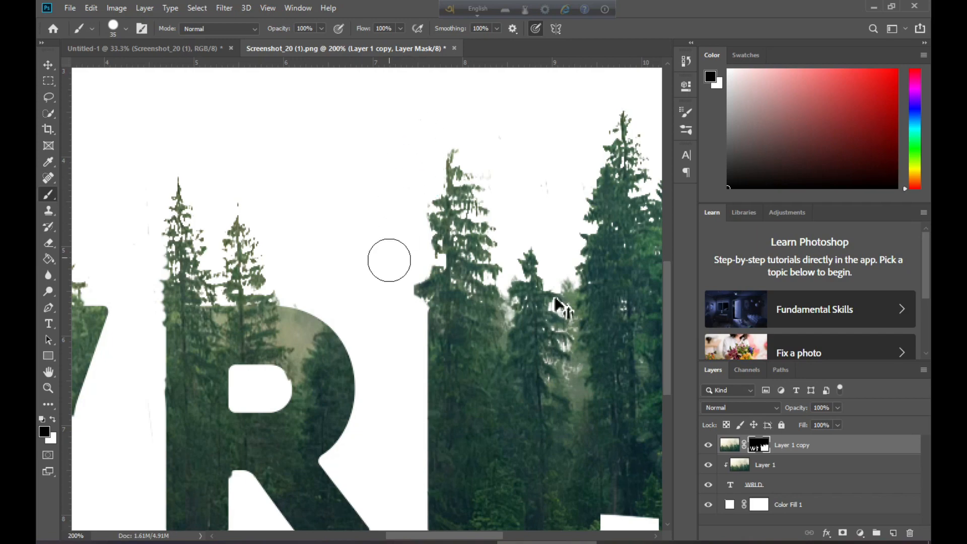
With a 35 px brush, mask out the trees in the gap between the L and the D, trimming along the D's stem.
{"action": "left_click_drag", "start_coordinate": [555, 287], "coordinate": [395, 184]}
{"action": "mouse_move", "coordinate": [372, 317]}
{"action": "left_mouse_down"}
{"action": "mouse_move", "coordinate": [347, 342]}
{"action": "mouse_move", "coordinate": [356, 257]}
{"action": "mouse_move", "coordinate": [356, 202]}
{"action": "mouse_move", "coordinate": [348, 203]}
{"action": "mouse_move", "coordinate": [418, 313]}
{"action": "mouse_move", "coordinate": [345, 341]}
{"action": "mouse_move", "coordinate": [412, 304]}
{"action": "mouse_move", "coordinate": [474, 313]}
{"action": "mouse_move", "coordinate": [442, 237]}
{"action": "left_mouse_up"}
{"action": "scroll", "coordinate": [453, 252], "scroll_direction": "up", "scroll_amount": 3}
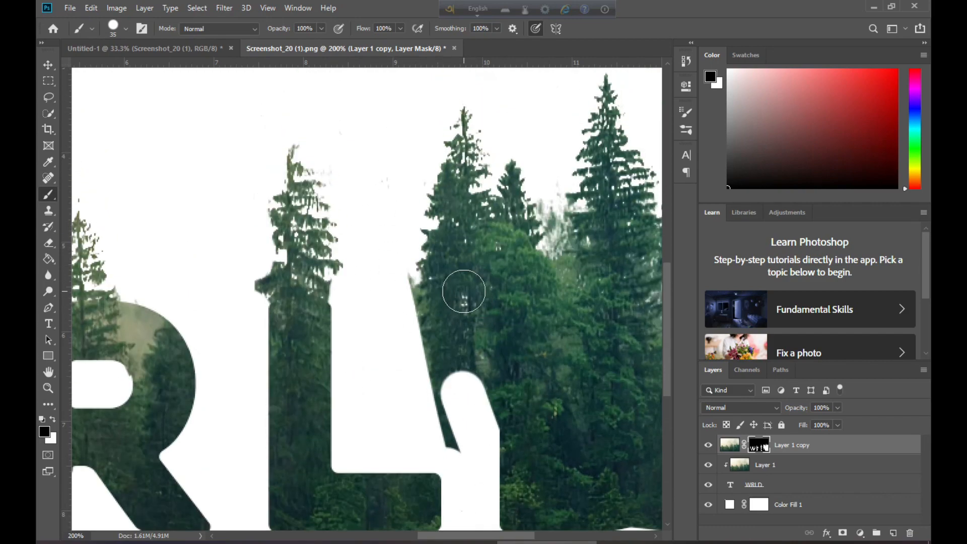
{"action": "mouse_move", "coordinate": [465, 292]}
{"action": "left_mouse_down"}
{"action": "mouse_move", "coordinate": [412, 145]}
{"action": "mouse_move", "coordinate": [466, 99]}
{"action": "mouse_move", "coordinate": [452, 382]}
{"action": "mouse_move", "coordinate": [485, 400]}
{"action": "mouse_move", "coordinate": [471, 155]}
{"action": "mouse_move", "coordinate": [472, 176]}
{"action": "left_mouse_up"}
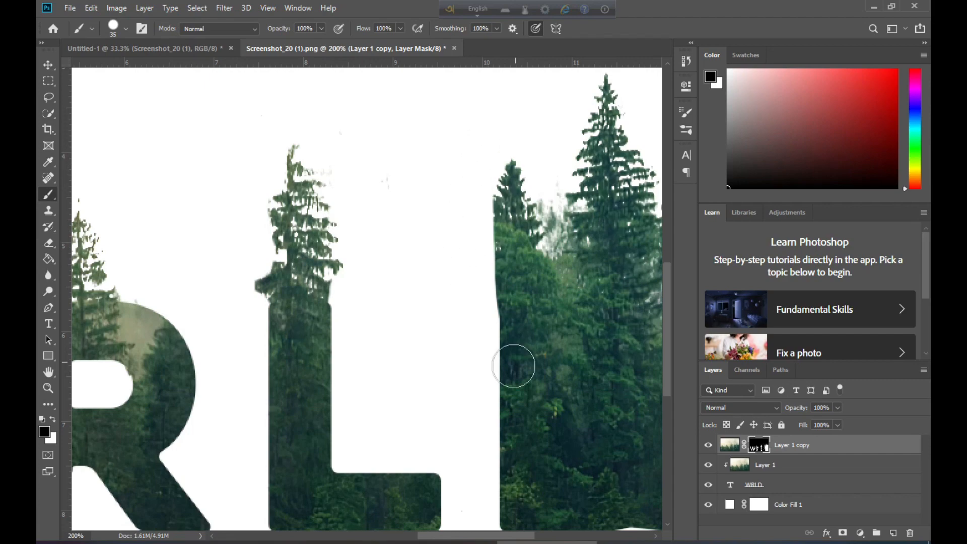
{"action": "scroll", "coordinate": [499, 355], "scroll_direction": "up", "scroll_amount": 1}
{"action": "left_click_drag", "start_coordinate": [474, 303], "coordinate": [477, 242]}
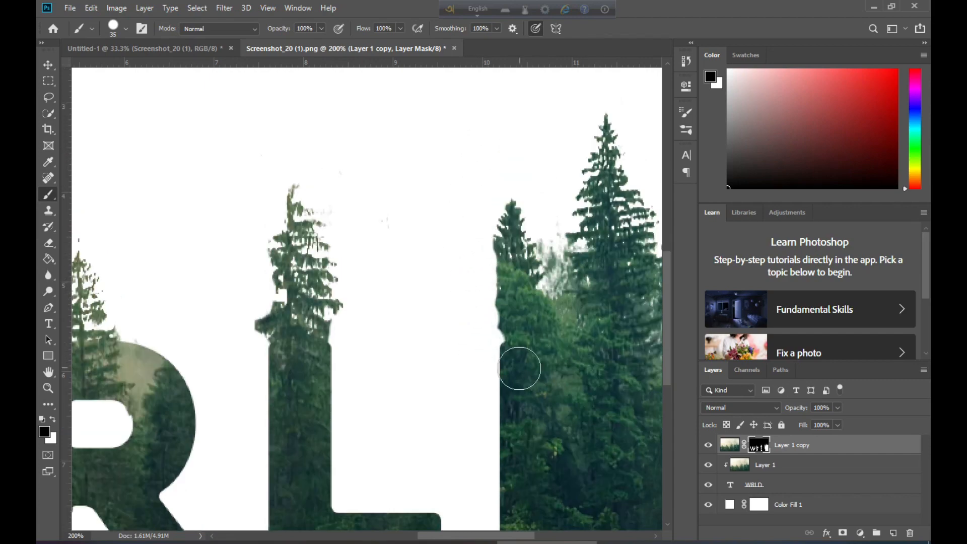
Mask out the trees outside the D's curved edge and, with a 10 px brush, clear the gap between the two treetops above it.
{"action": "scroll", "coordinate": [520, 368], "scroll_direction": "down", "scroll_amount": 2}
{"action": "scroll", "coordinate": [519, 368], "scroll_direction": "right", "scroll_amount": 6}
{"action": "mouse_move", "coordinate": [376, 484]}
{"action": "left_mouse_down"}
{"action": "mouse_move", "coordinate": [458, 518]}
{"action": "mouse_move", "coordinate": [479, 237]}
{"action": "mouse_move", "coordinate": [461, 295]}
{"action": "mouse_move", "coordinate": [468, 124]}
{"action": "left_mouse_up"}
{"action": "scroll", "coordinate": [520, 305], "scroll_direction": "up", "scroll_amount": 2}
{"action": "mouse_move", "coordinate": [469, 217]}
{"action": "left_mouse_down"}
{"action": "mouse_move", "coordinate": [482, 238]}
{"action": "mouse_move", "coordinate": [479, 148]}
{"action": "mouse_move", "coordinate": [468, 259]}
{"action": "mouse_move", "coordinate": [451, 221]}
{"action": "mouse_move", "coordinate": [442, 367]}
{"action": "left_mouse_up"}
{"action": "scroll", "coordinate": [242, 308], "scroll_direction": "down", "scroll_amount": 1}
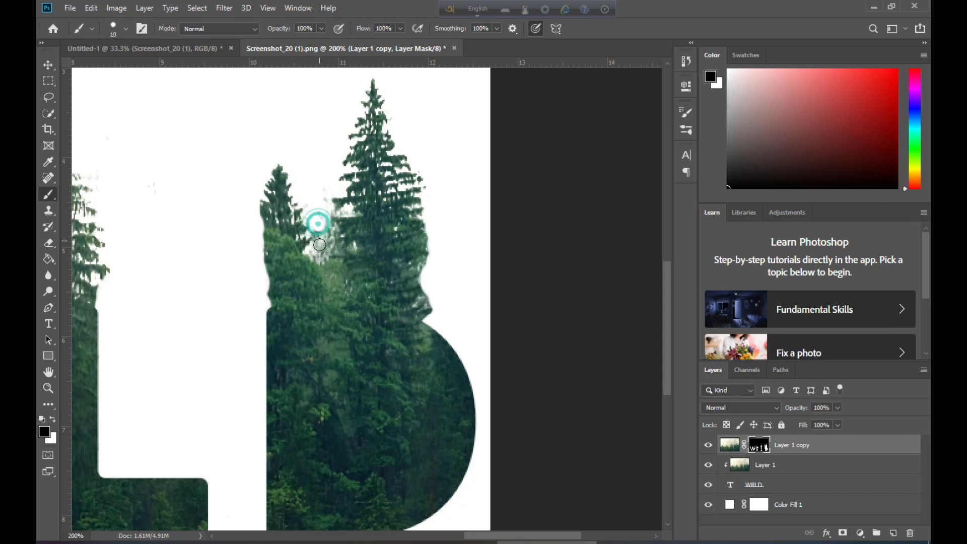
{"action": "mouse_move", "coordinate": [319, 245]}
{"action": "left_mouse_down"}
{"action": "mouse_move", "coordinate": [318, 255]}
{"action": "mouse_move", "coordinate": [339, 210]}
{"action": "mouse_move", "coordinate": [324, 205]}
{"action": "left_mouse_up"}
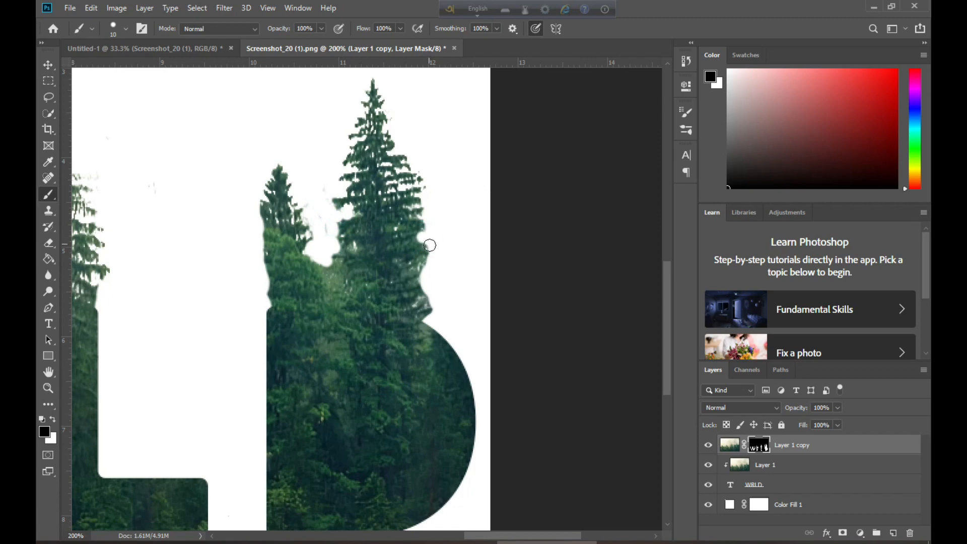
{"action": "left_click", "coordinate": [418, 264]}
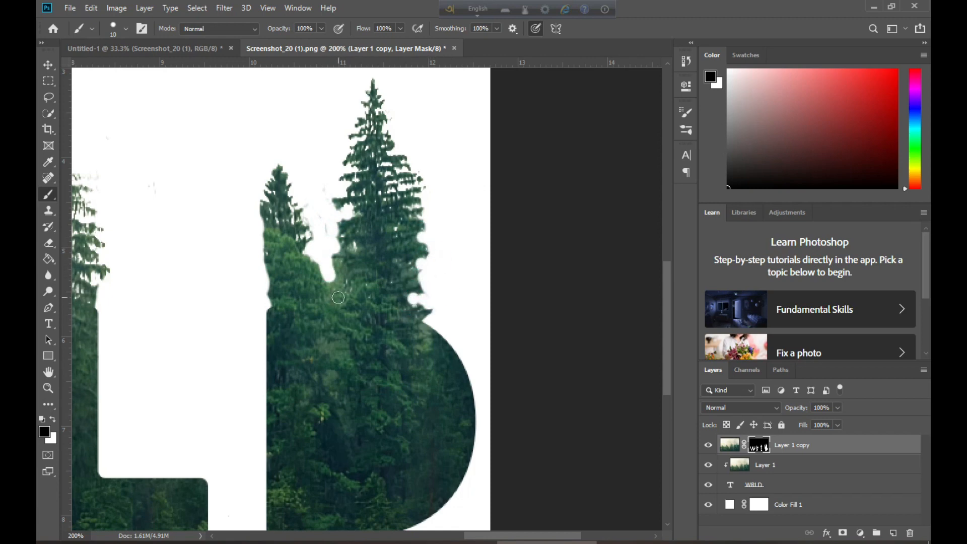
Mask out the D's counter, outlining its edge with a 10 px brush and clearing the inside with a 50 px brush.
{"action": "scroll", "coordinate": [339, 298], "scroll_direction": "down", "scroll_amount": 3}
{"action": "mouse_move", "coordinate": [353, 333]}
{"action": "left_mouse_down"}
{"action": "mouse_move", "coordinate": [316, 371]}
{"action": "mouse_move", "coordinate": [349, 334]}
{"action": "mouse_move", "coordinate": [424, 348]}
{"action": "mouse_move", "coordinate": [400, 309]}
{"action": "mouse_move", "coordinate": [333, 310]}
{"action": "left_mouse_up"}
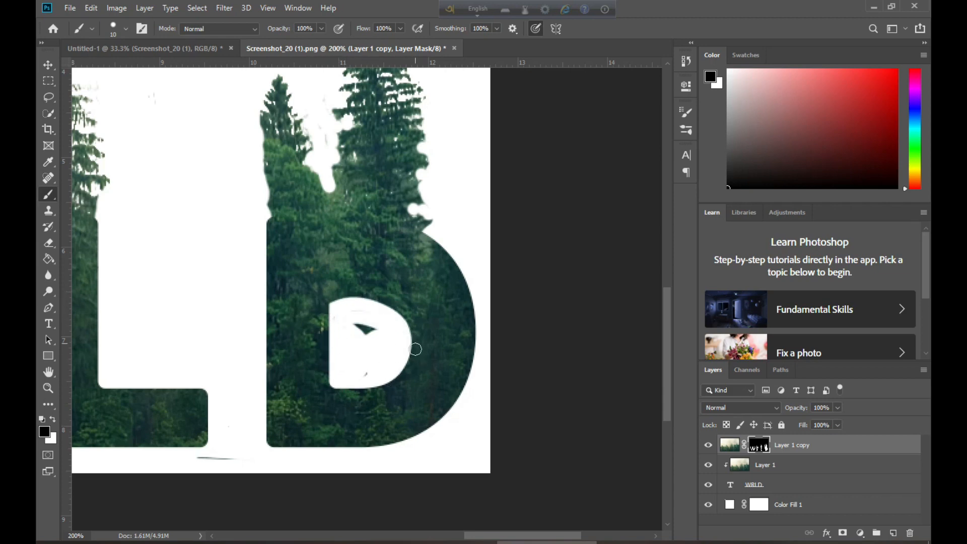
{"action": "left_click_drag", "start_coordinate": [356, 312], "coordinate": [385, 322]}
{"action": "key", "text": "bracketright"}
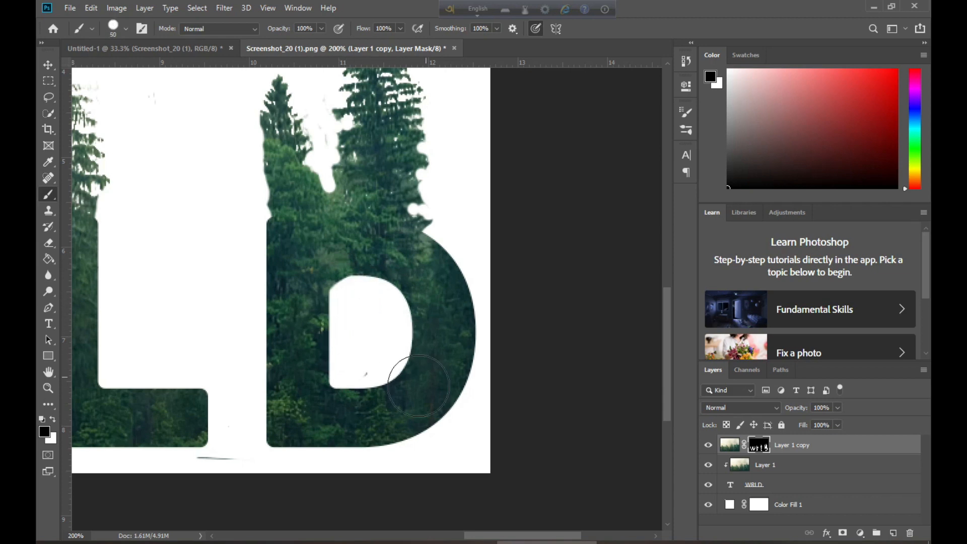
{"action": "scroll", "coordinate": [367, 323], "scroll_direction": "up", "scroll_amount": 2}
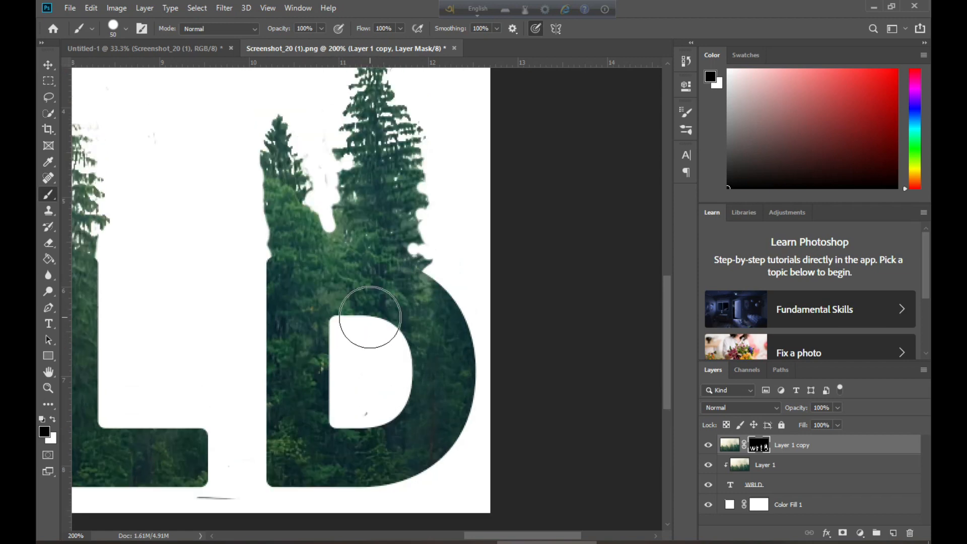
{"action": "scroll", "coordinate": [363, 346], "scroll_direction": "down", "scroll_amount": 2}
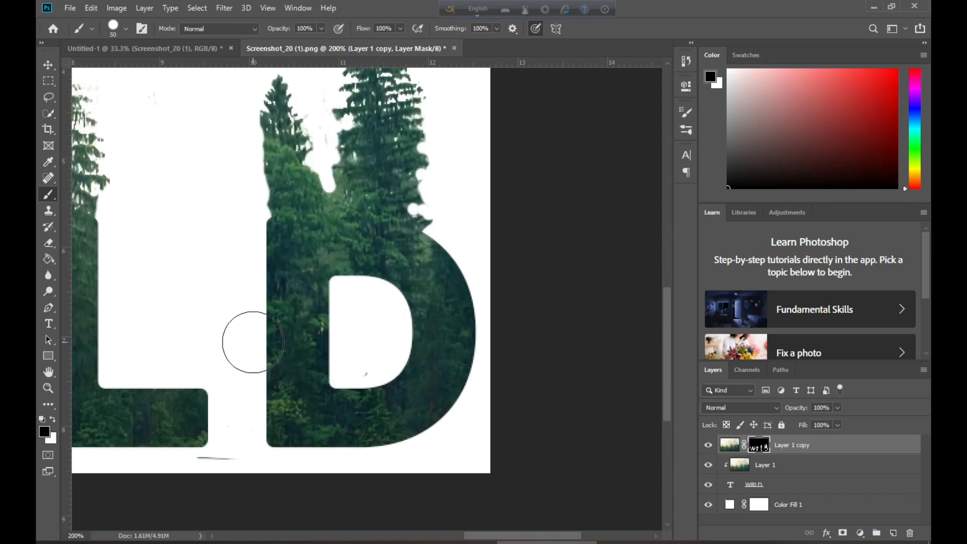
Examine the masked WRLD lettering and its treetops across the whole image at reduced magnification.
{"action": "left_click_drag", "start_coordinate": [230, 302], "coordinate": [592, 291]}
{"action": "left_click_drag", "start_coordinate": [292, 294], "coordinate": [59, 272]}
{"action": "left_click_drag", "start_coordinate": [345, 281], "coordinate": [290, 273]}
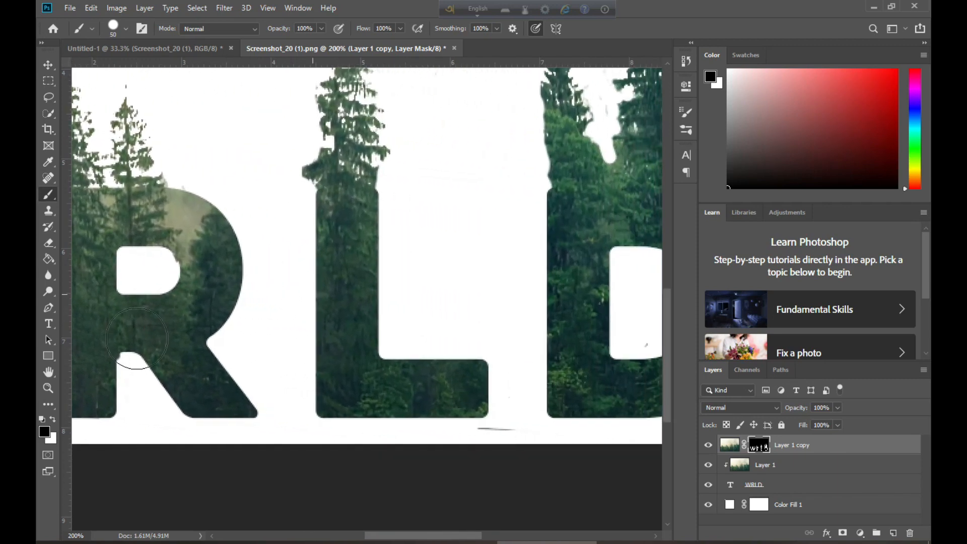
{"action": "left_click", "coordinate": [48, 388]}
{"action": "left_click", "coordinate": [250, 306], "text": "alt"}
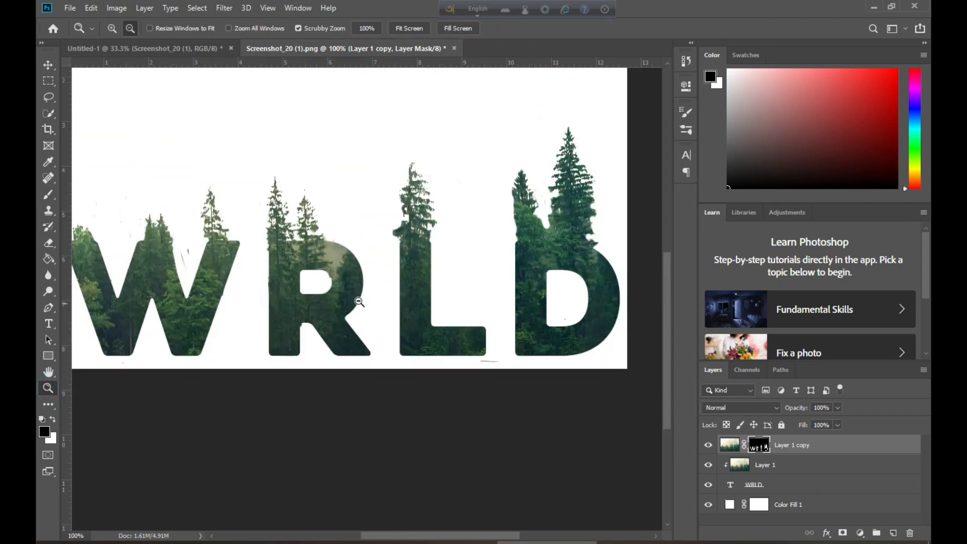
{"action": "left_click_drag", "start_coordinate": [402, 288], "coordinate": [454, 294]}
{"action": "left_click", "coordinate": [445, 270], "text": "alt"}
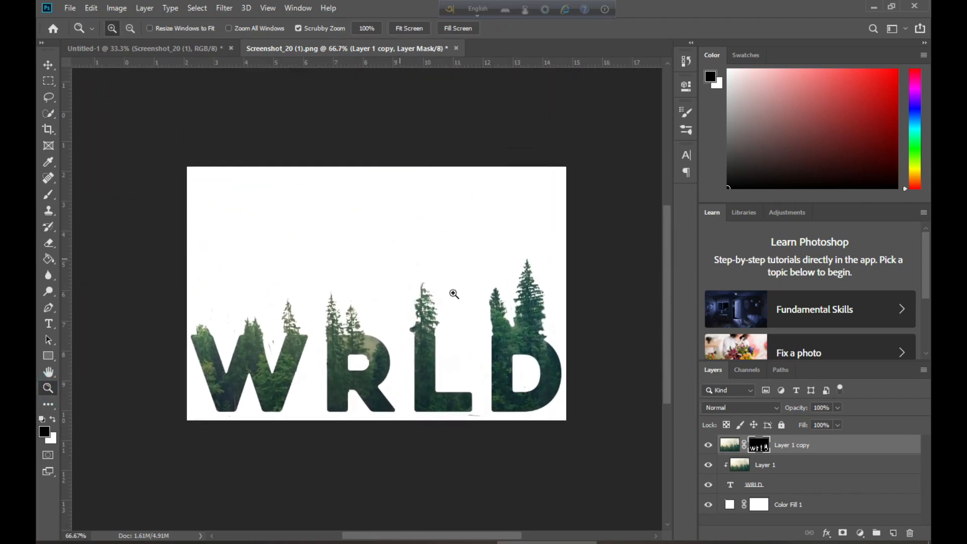
{"action": "left_click", "coordinate": [444, 289]}
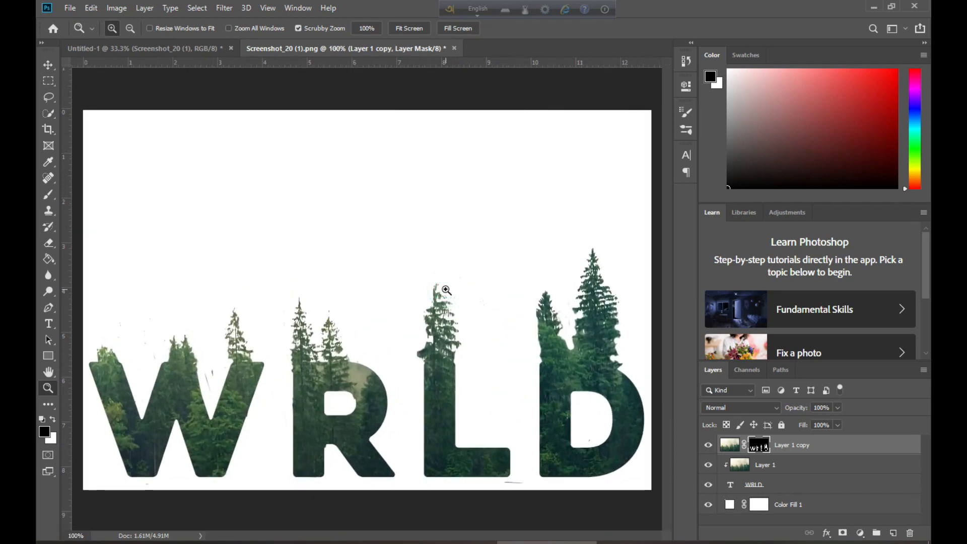
Scale Layer 1 copy, Layer 1 and the WRLD text layer together to 81.40% and centre them horizontally against the canvas's upper edge.
{"action": "left_click", "coordinate": [54, 62]}
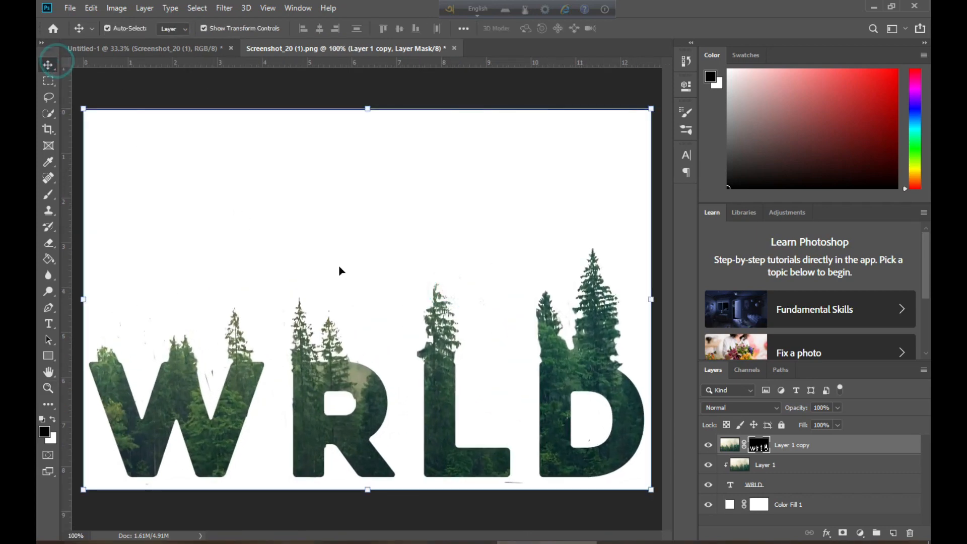
{"action": "left_click", "coordinate": [776, 465], "text": "shift"}
{"action": "left_click", "coordinate": [769, 487], "text": "shift"}
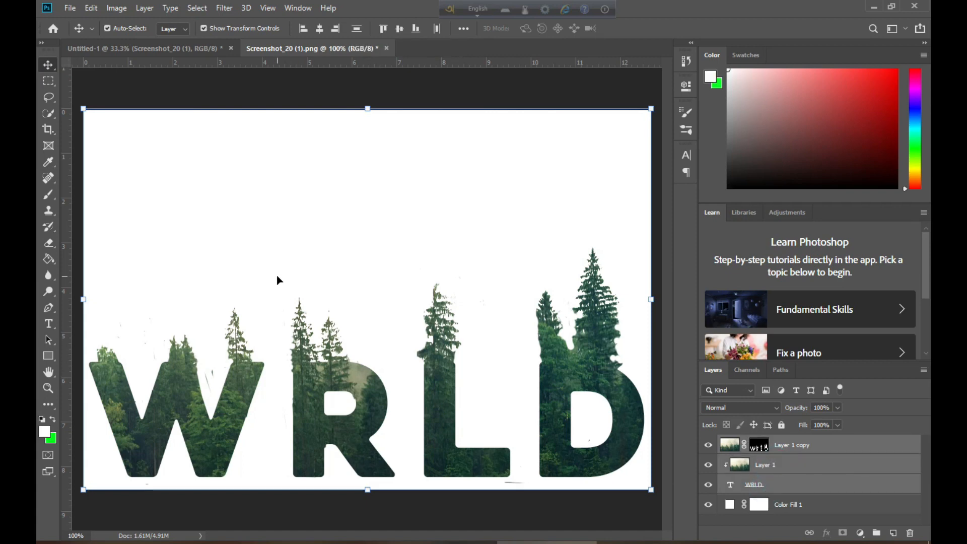
{"action": "left_click_drag", "start_coordinate": [653, 109], "coordinate": [480, 225]}
{"action": "left_click_drag", "start_coordinate": [268, 320], "coordinate": [366, 237]}
{"action": "left_click_drag", "start_coordinate": [578, 399], "coordinate": [643, 453]}
{"action": "left_click_drag", "start_coordinate": [470, 359], "coordinate": [429, 325]}
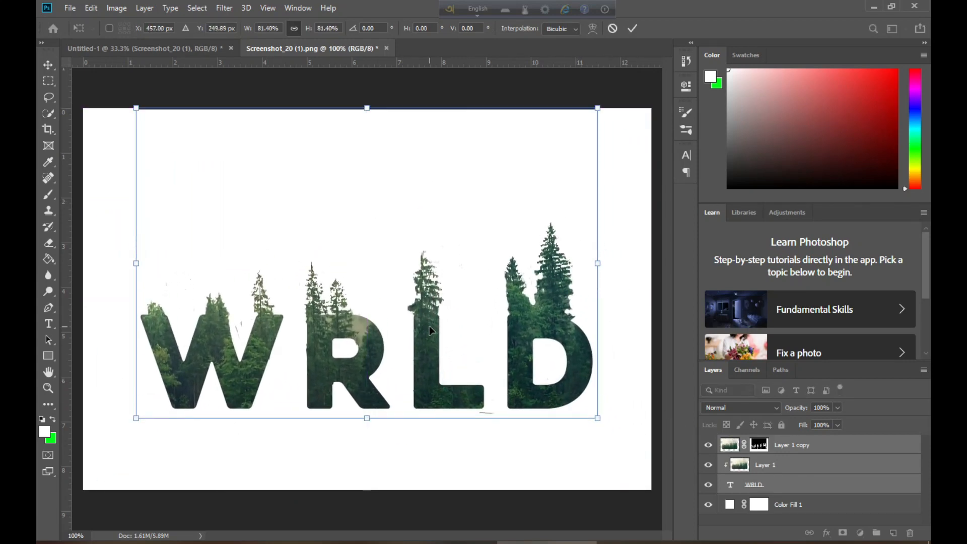
{"action": "key", "text": "Return"}
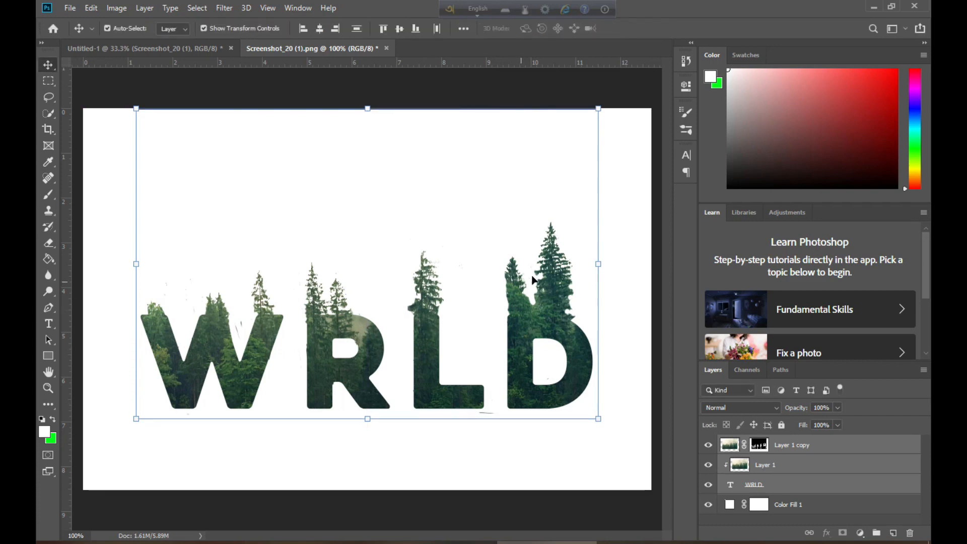